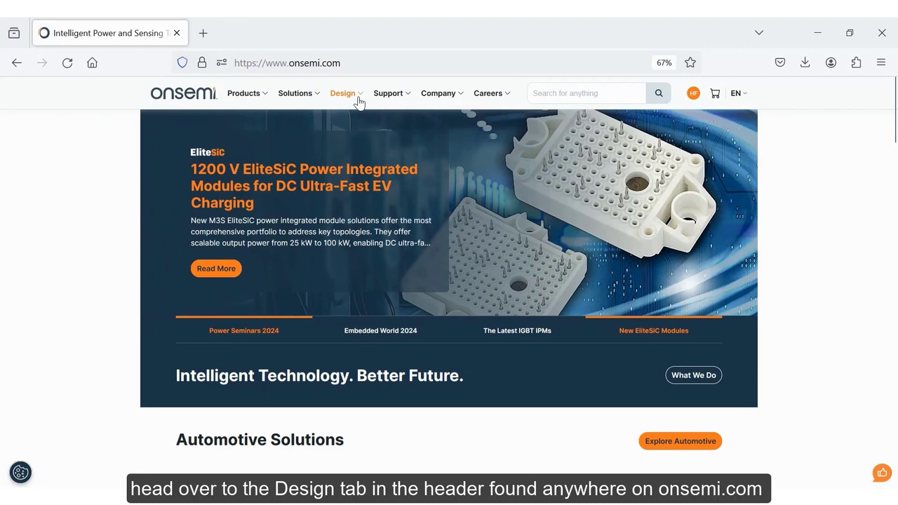
- Launch the Elite Power Simulator tool from onsemi's design tools and choose Industrial as the target application
left_click(359, 102)
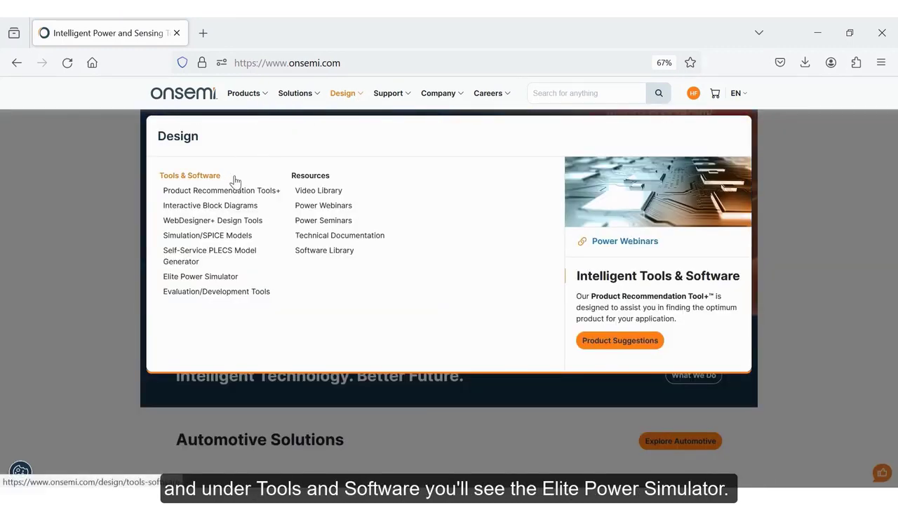
left_click(237, 279)
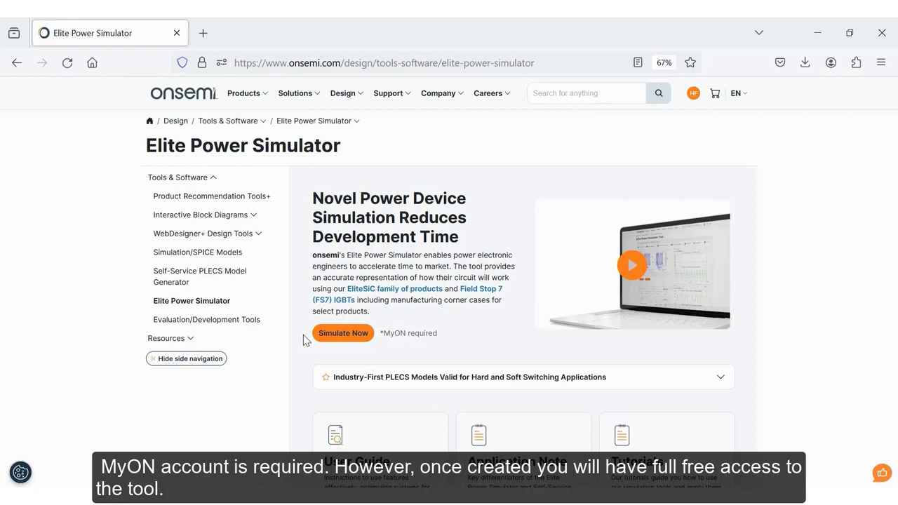
left_click(361, 342)
left_click(364, 343)
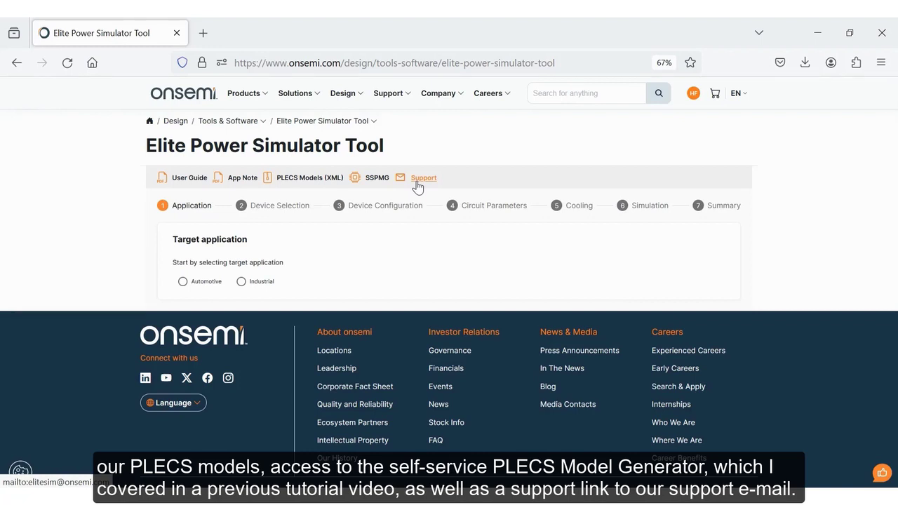
left_click(242, 282)
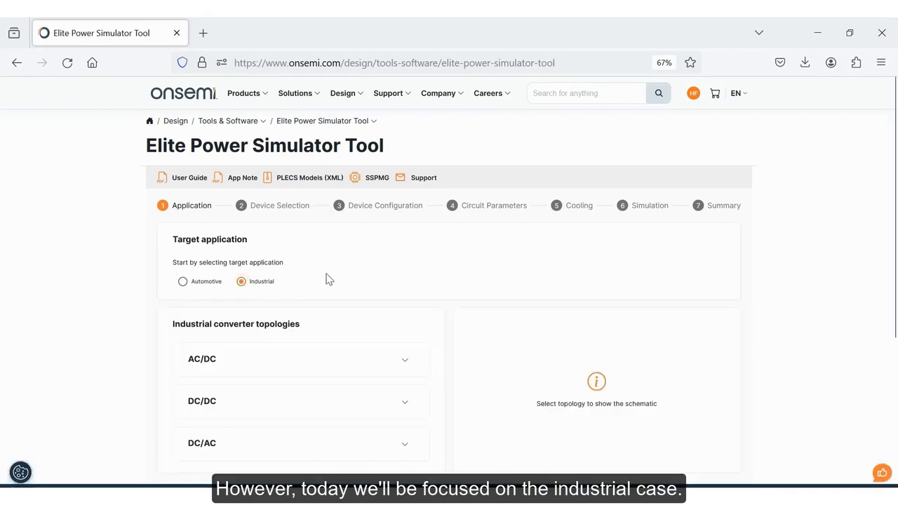
- Examine the industrial converter topologies offered under AC/DC, DC/DC and DC/AC
scroll(454, 342, "down", 2)
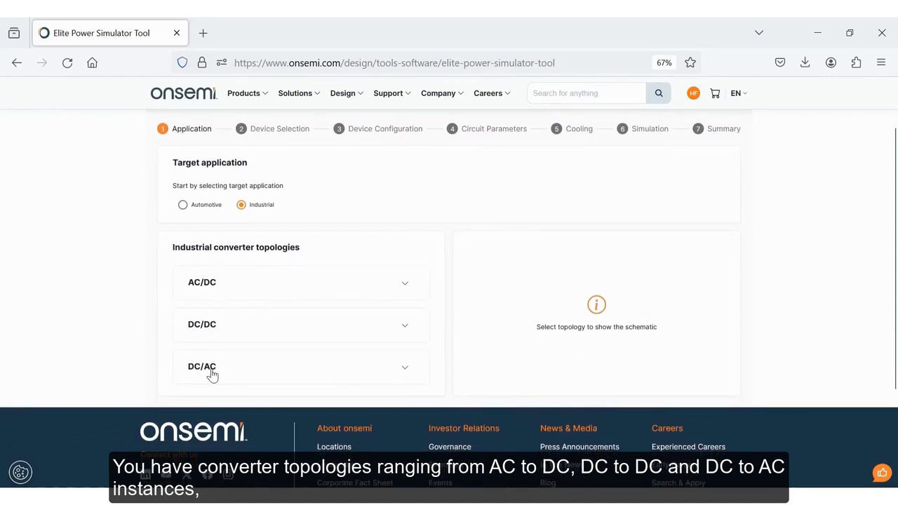
left_click(399, 287)
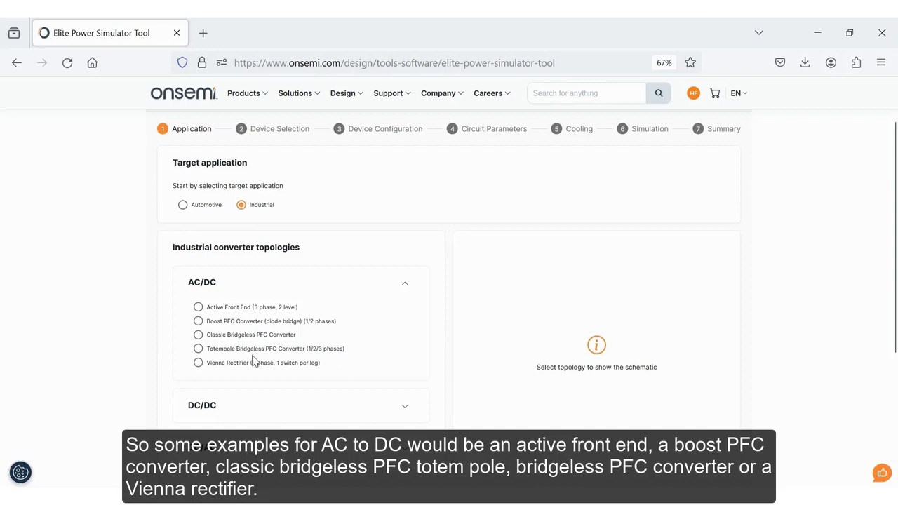
left_click(402, 286)
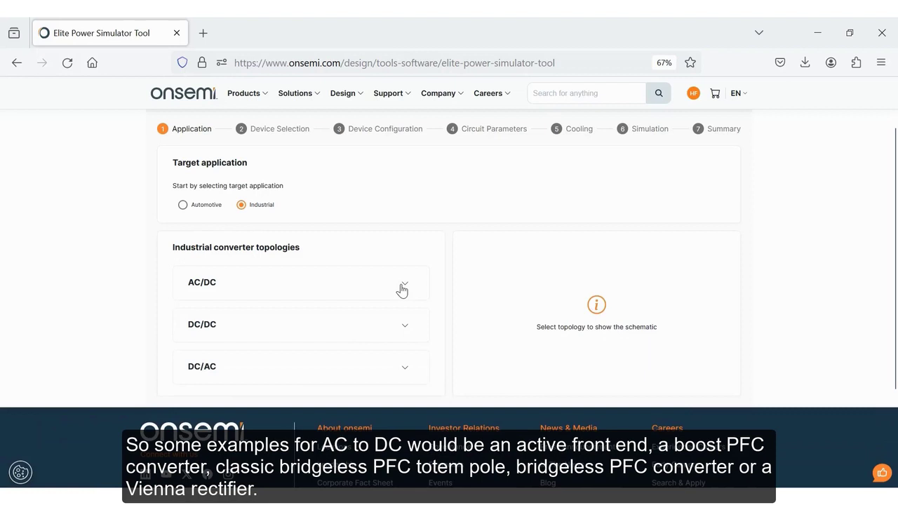
left_click(401, 326)
scroll(452, 342, "down", 2)
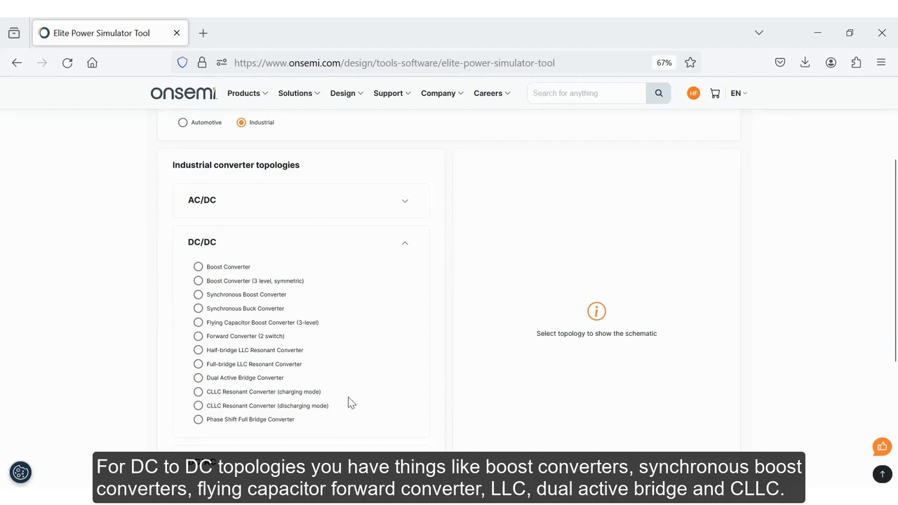
left_click(408, 243)
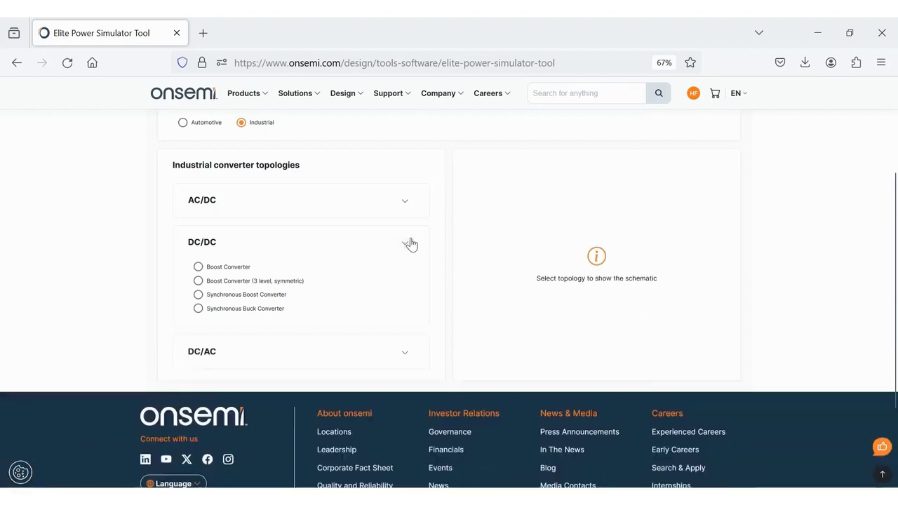
left_click(403, 284)
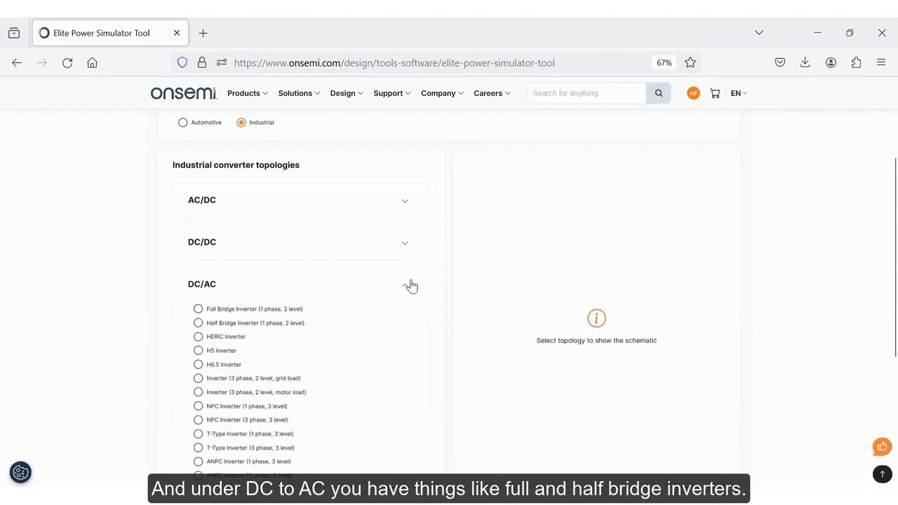
scroll(449, 303, "down", 2)
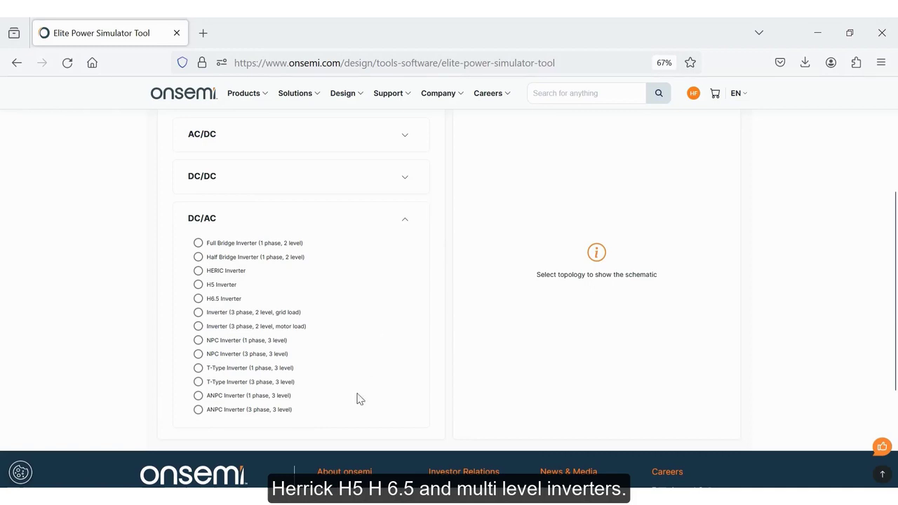
left_click(405, 224)
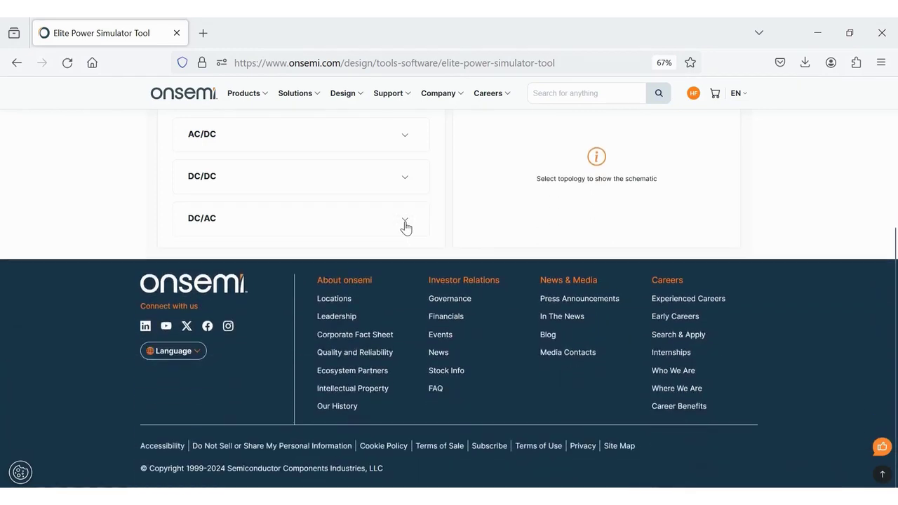
- Choose the DC/DC Boost Converter topology and continue to device selection
left_click(406, 183)
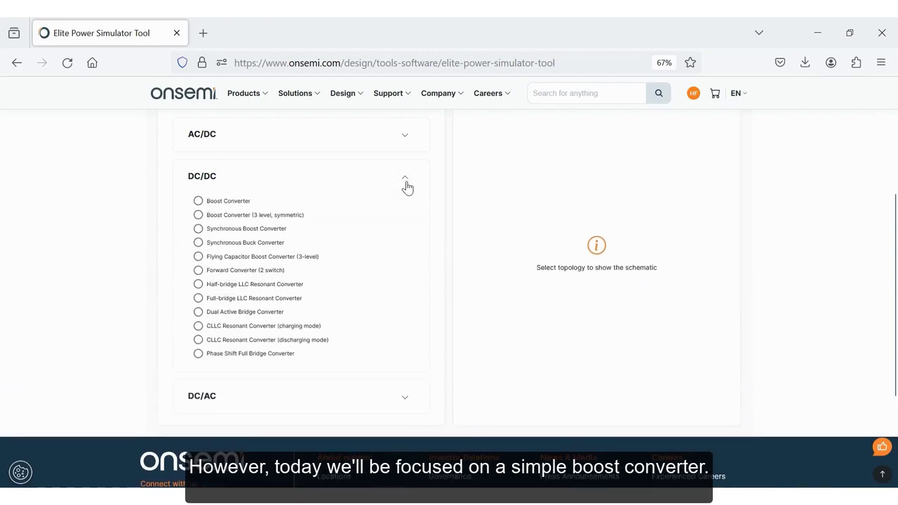
left_click(199, 201)
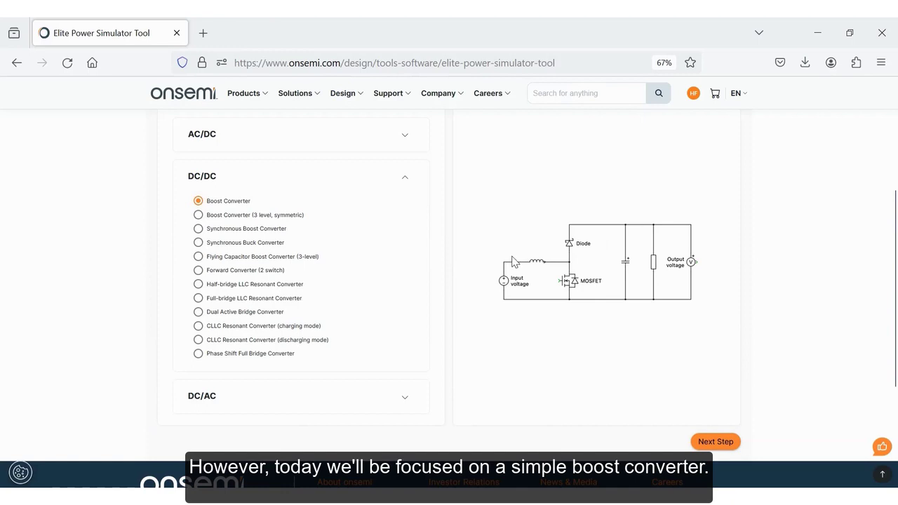
left_click(716, 442)
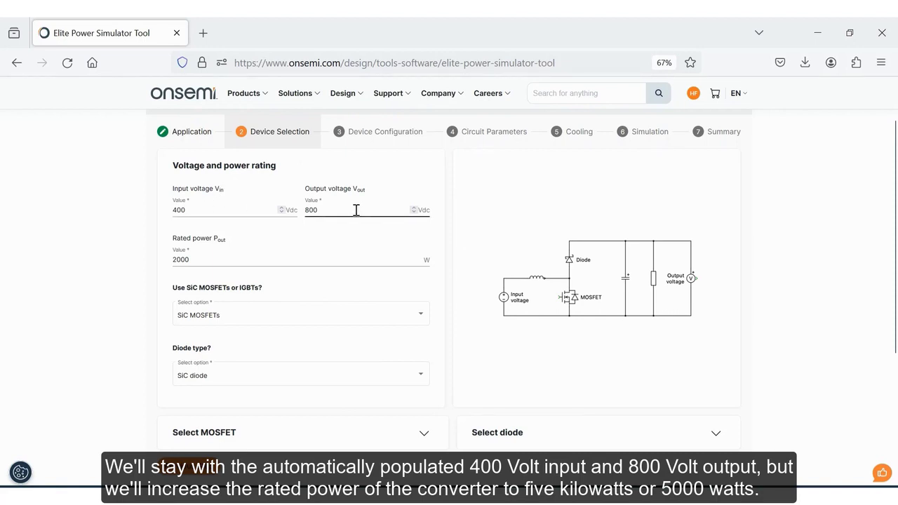
- Set the boost converter's rated output power to 5000 W
left_click(306, 262)
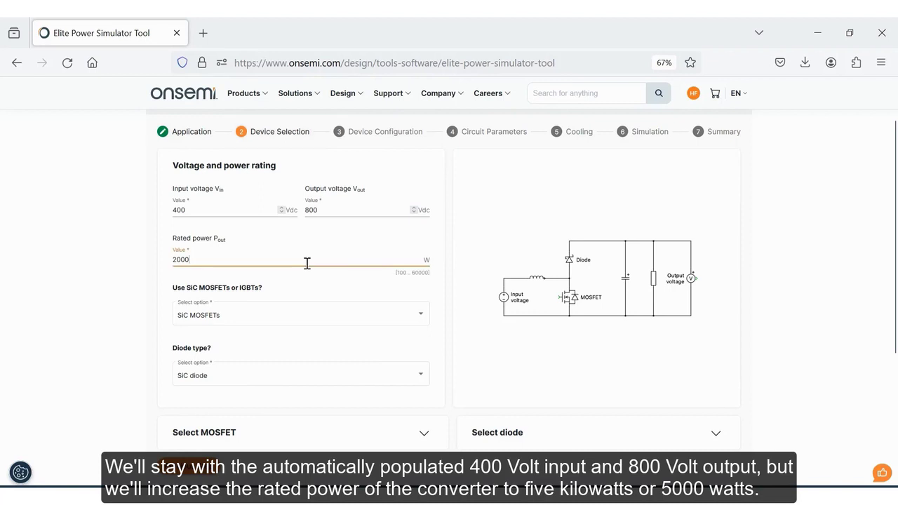
key("BackSpace")
type("5000")
left_click(446, 287)
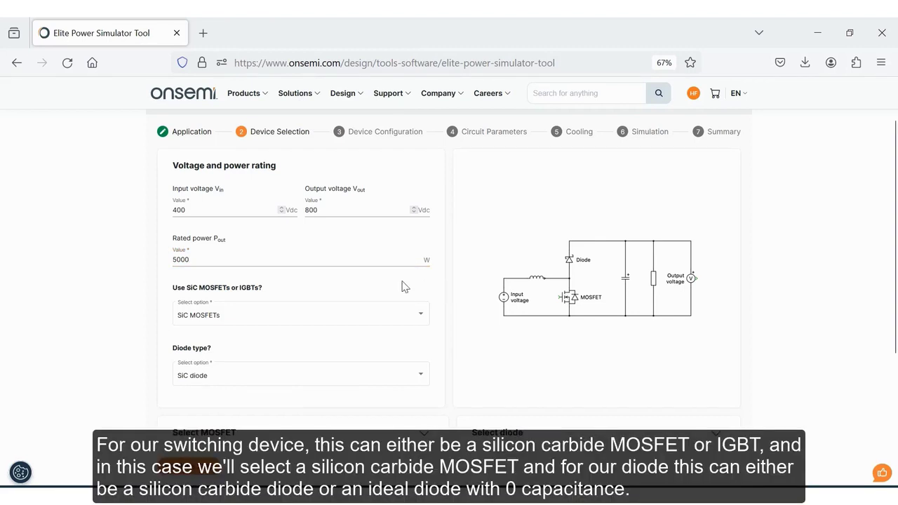
- Choose SiC MOSFETs for the switching device and SiC diode for the diode type
left_click(275, 313)
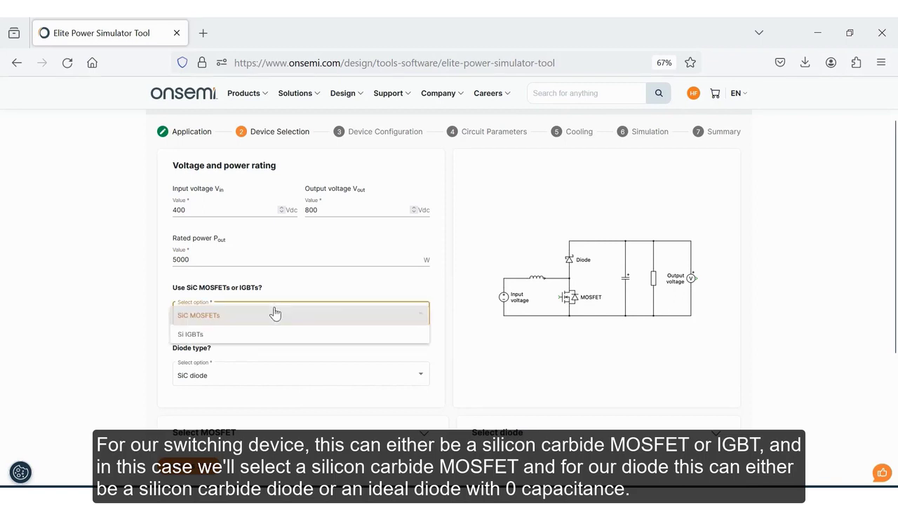
left_click(229, 319)
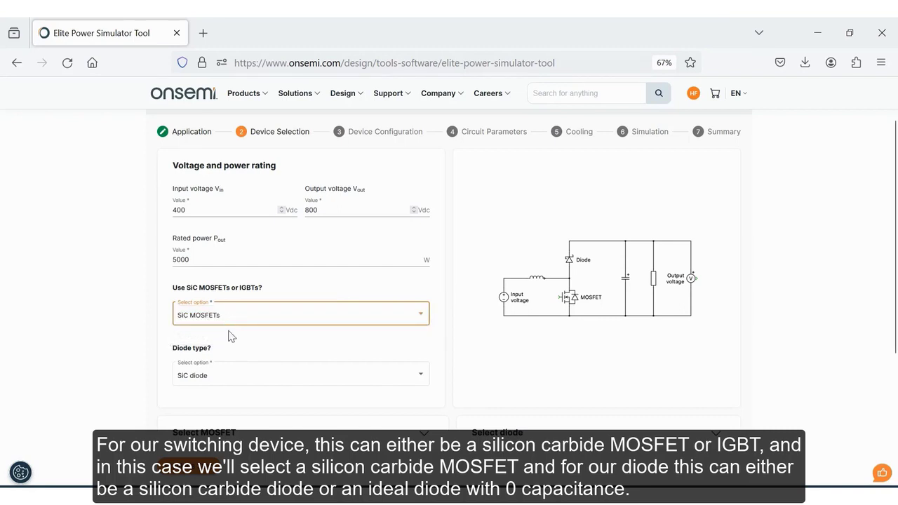
left_click(231, 379)
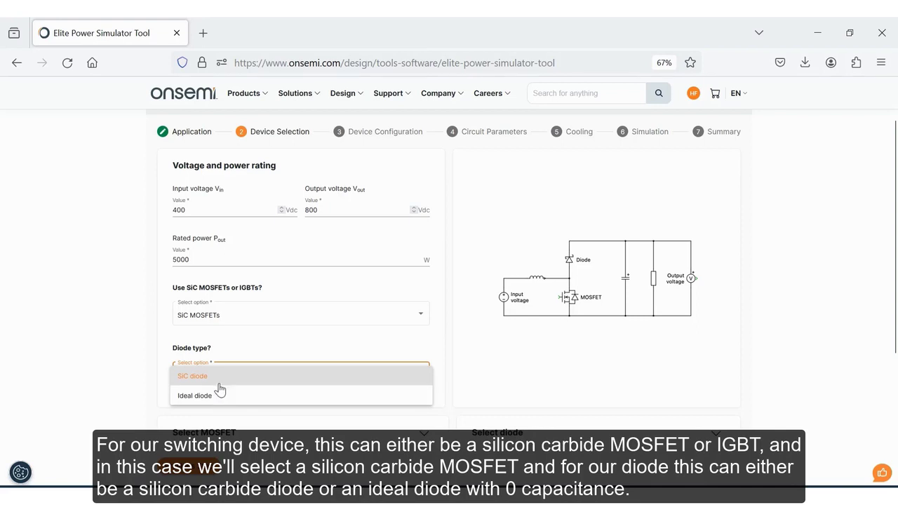
left_click(216, 378)
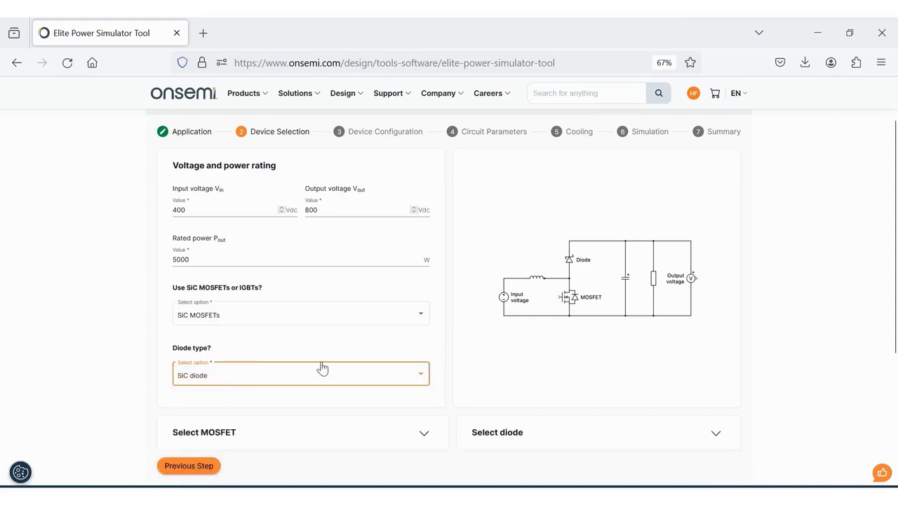
- Sort the recommended MOSFETs by maximum voltage and by family, and select the NTH4L022N120M3S
scroll(451, 379, "down", 3)
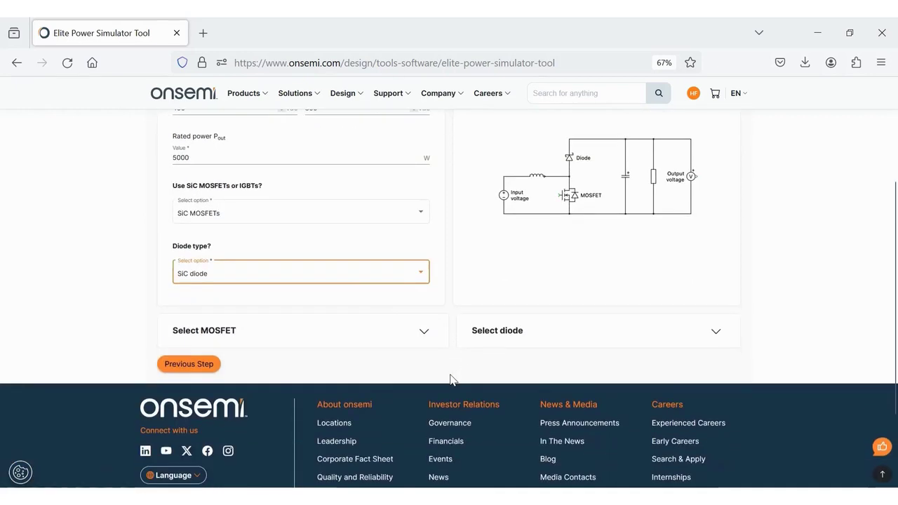
left_click(424, 337)
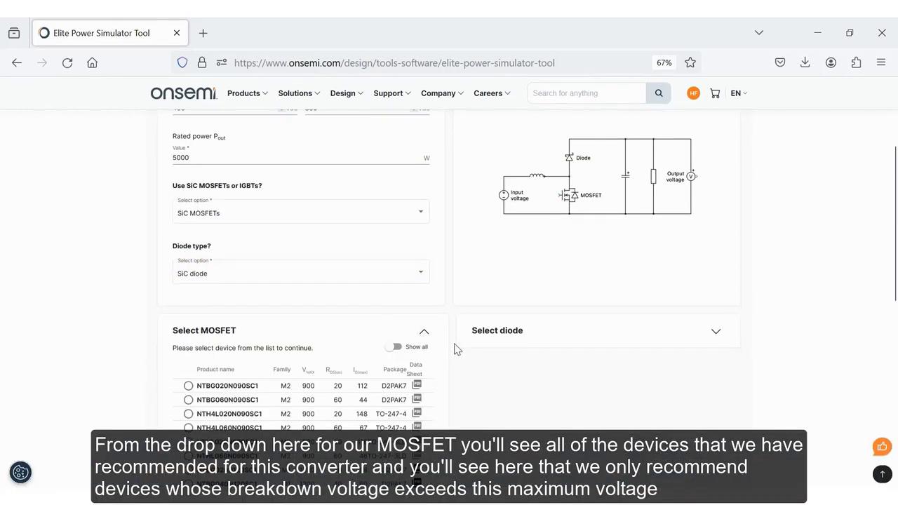
scroll(455, 349, "down", 3)
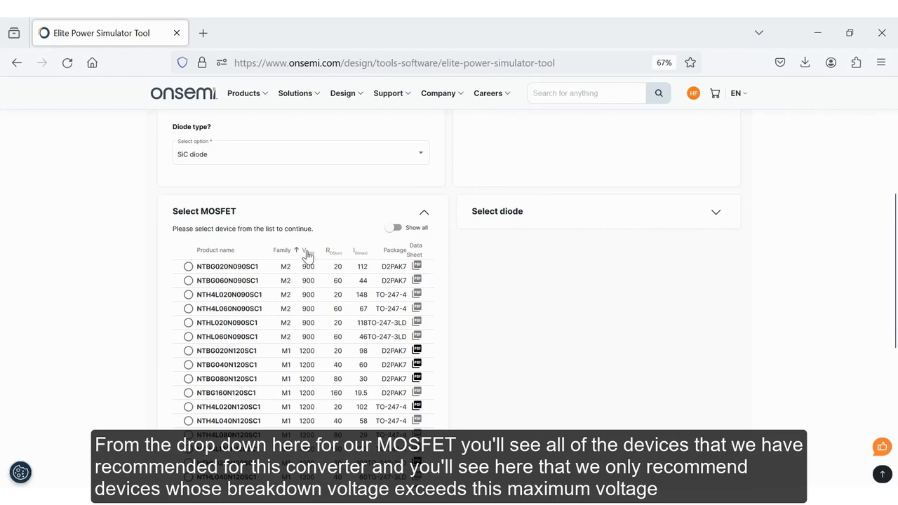
left_click(307, 252)
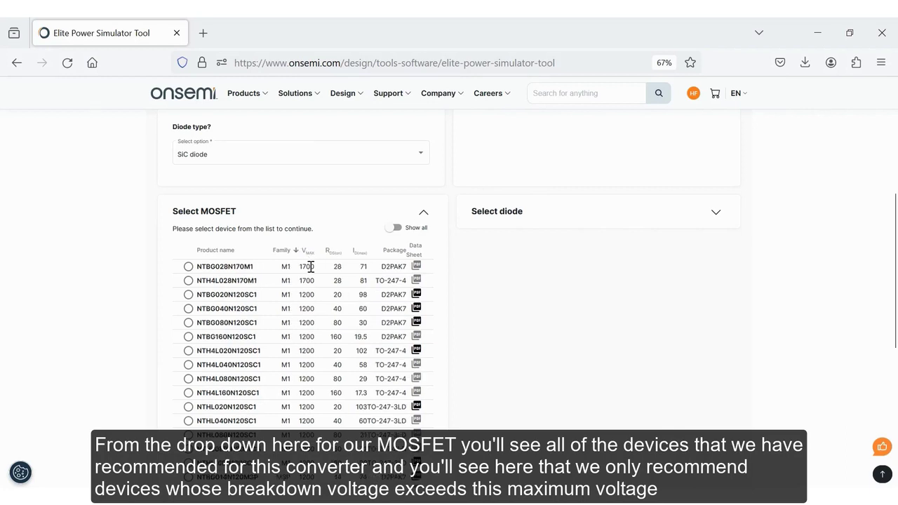
scroll(310, 267, "up", 5)
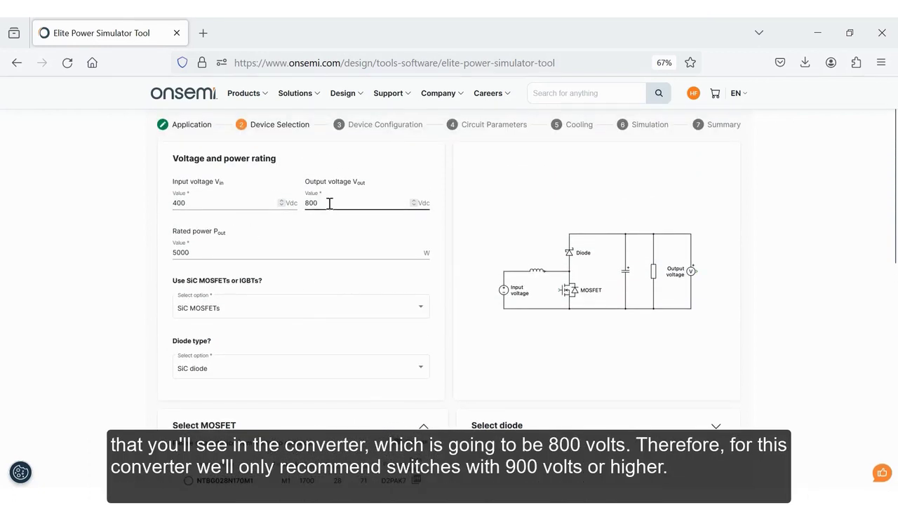
scroll(329, 204, "down", 5)
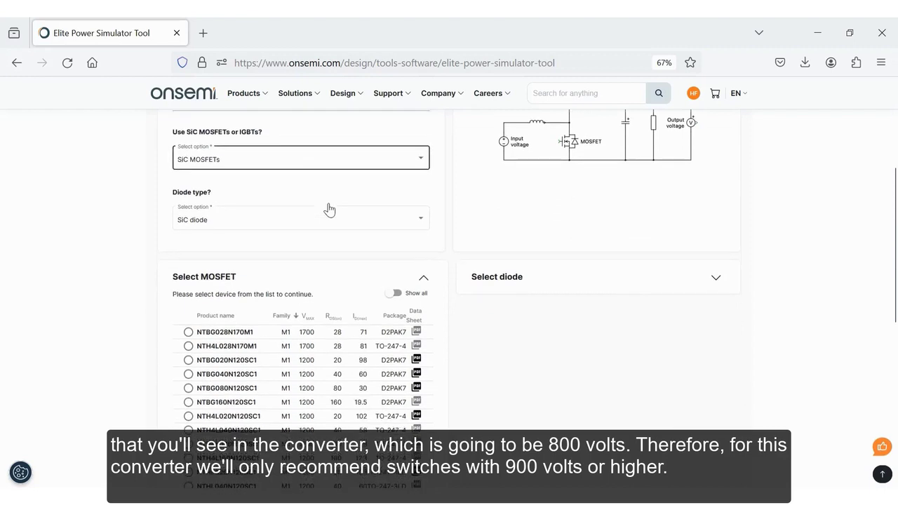
scroll(331, 210, "down", 1)
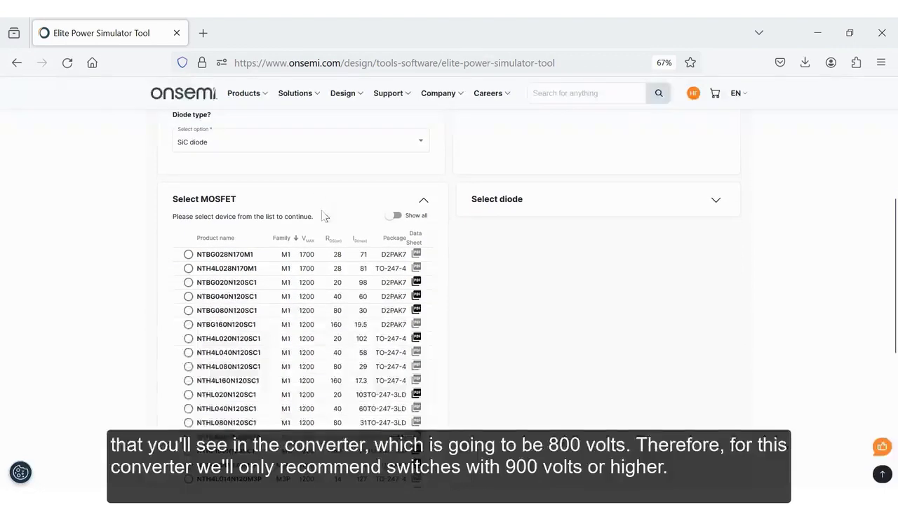
left_click(283, 240)
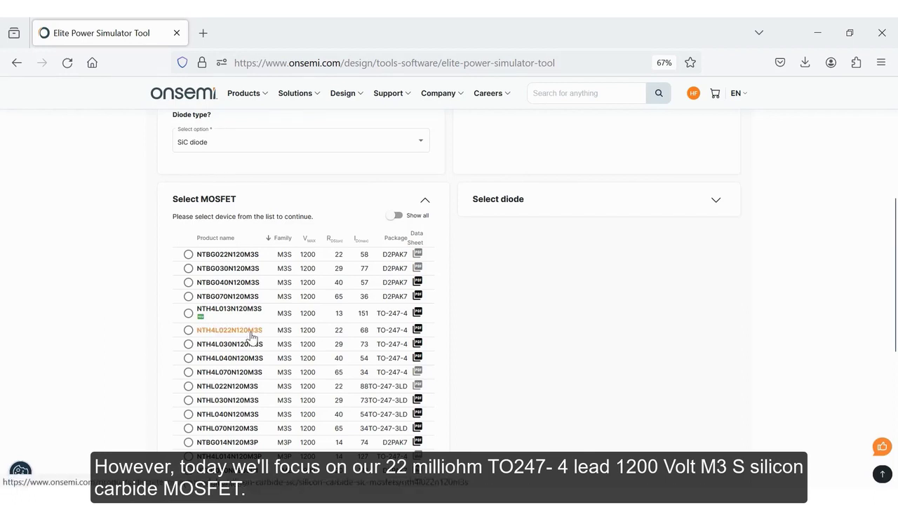
left_click(189, 331)
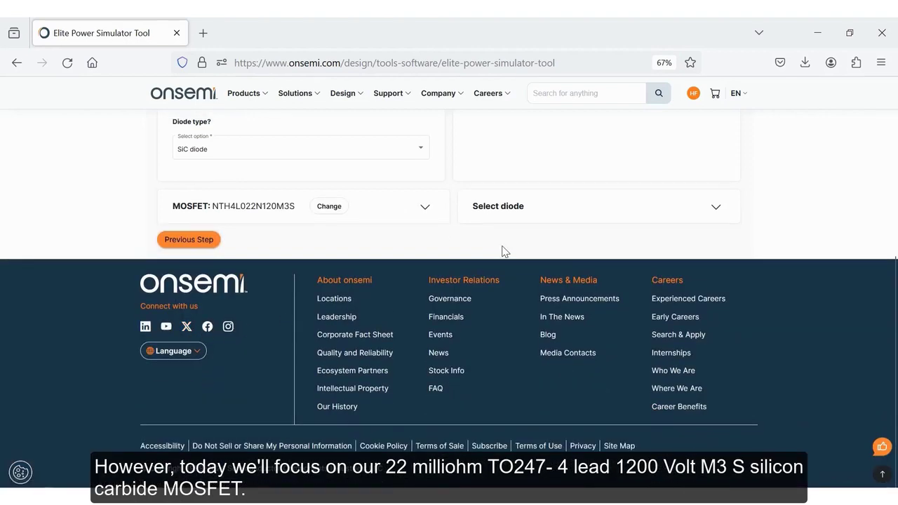
- Select the NDSH50120C diode from the recommended devices and continue to device configuration
left_click(715, 207)
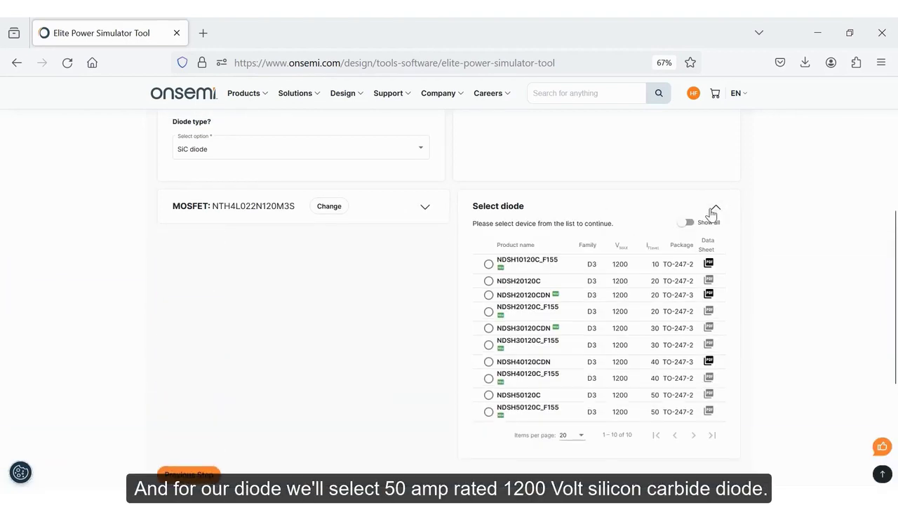
left_click(488, 395)
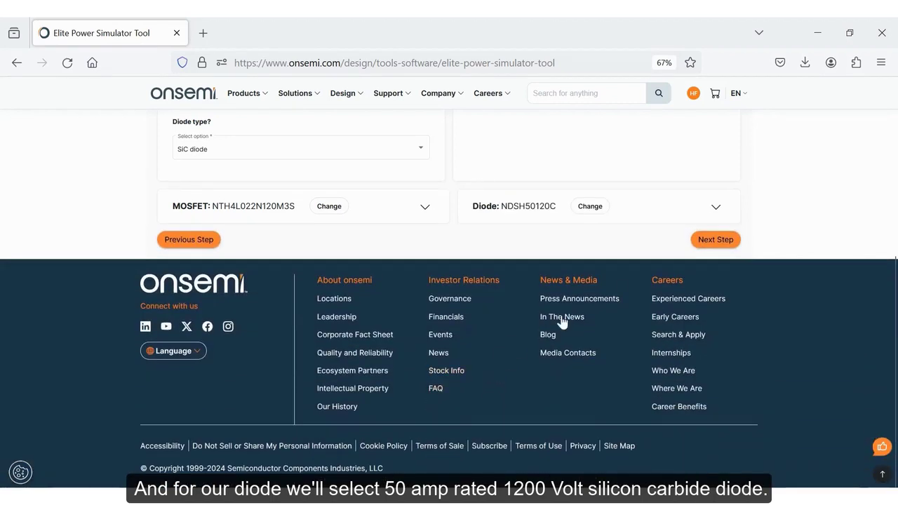
left_click(723, 241)
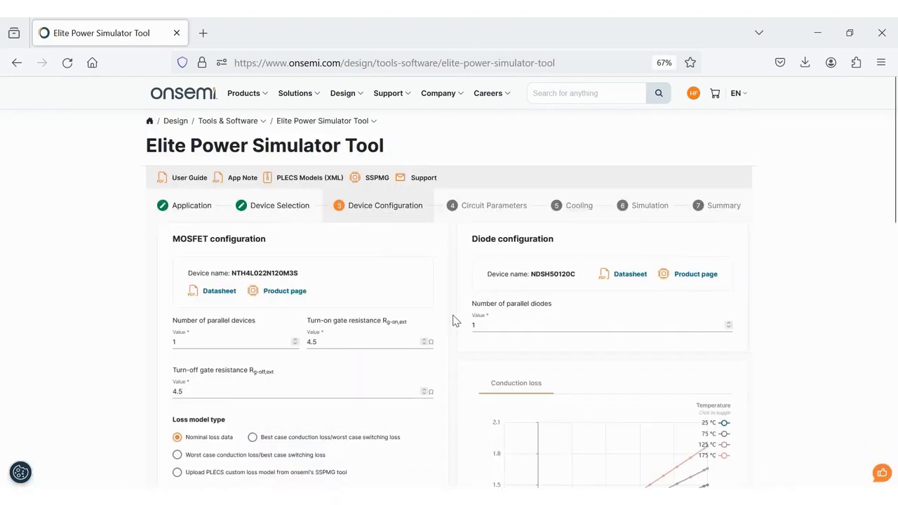
- Set the MOSFET loss model to a custom PLECS upload and load NTH4L022N120M3S_nominal_sspmg1889 from its folder in Downloads
scroll(454, 321, "down", 2)
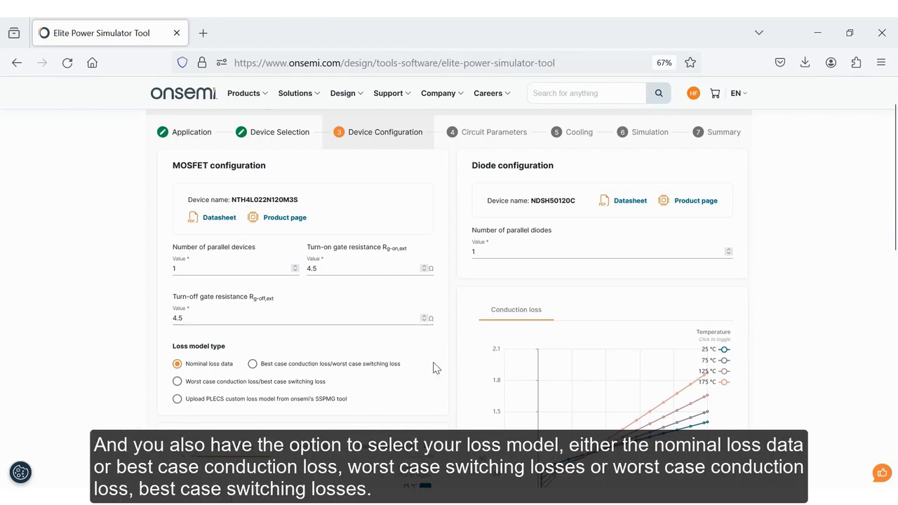
scroll(434, 369, "down", 3)
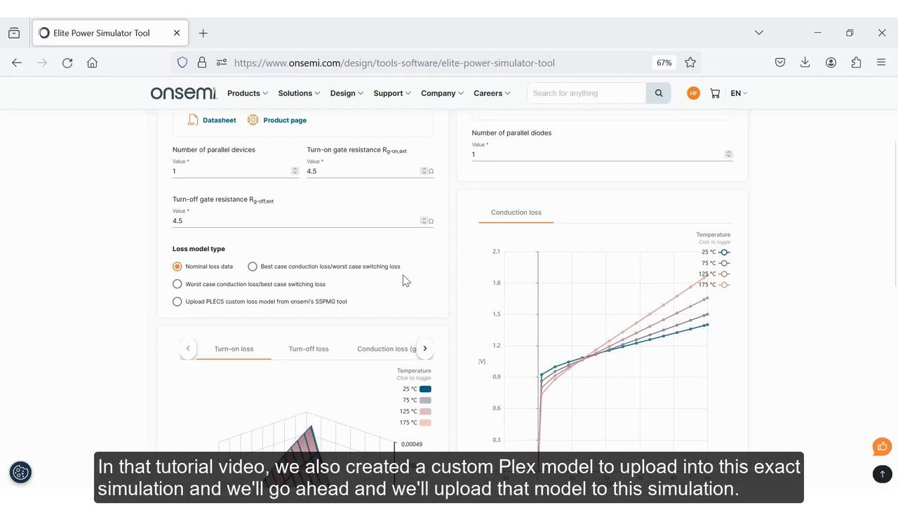
left_click(177, 304)
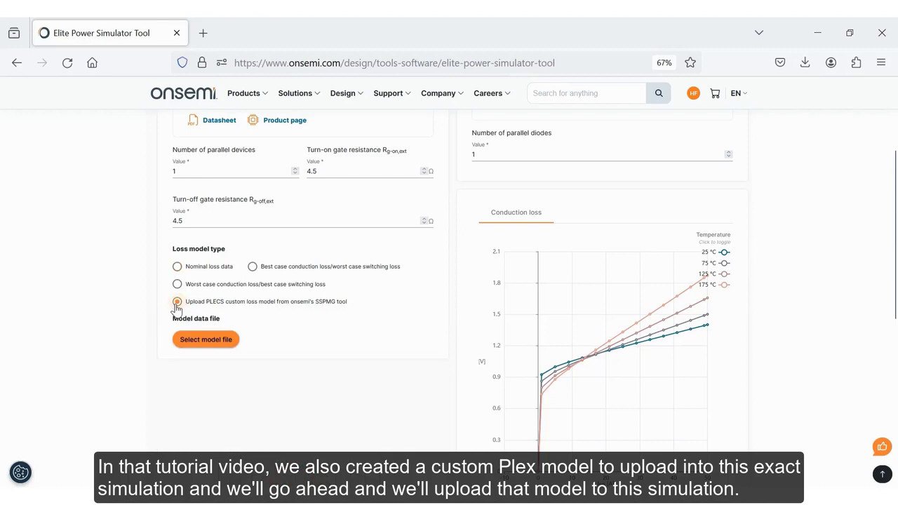
left_click(210, 341)
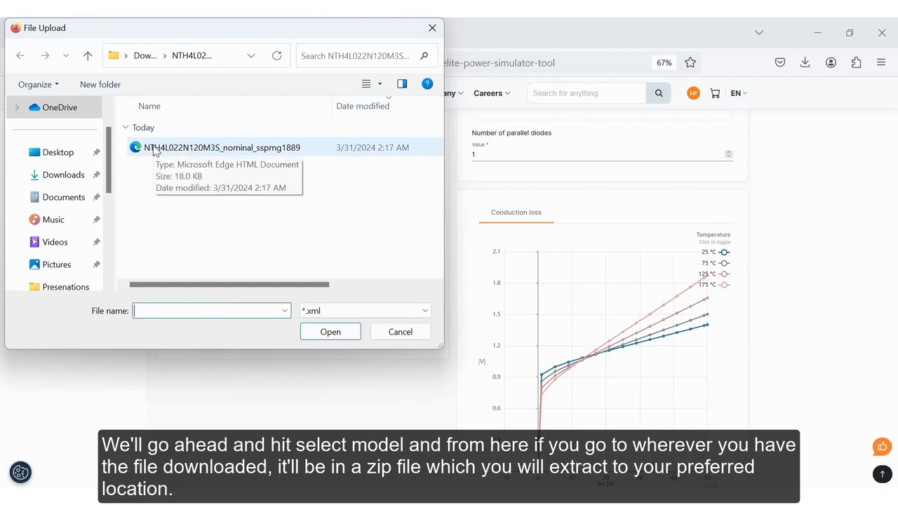
left_click(60, 176)
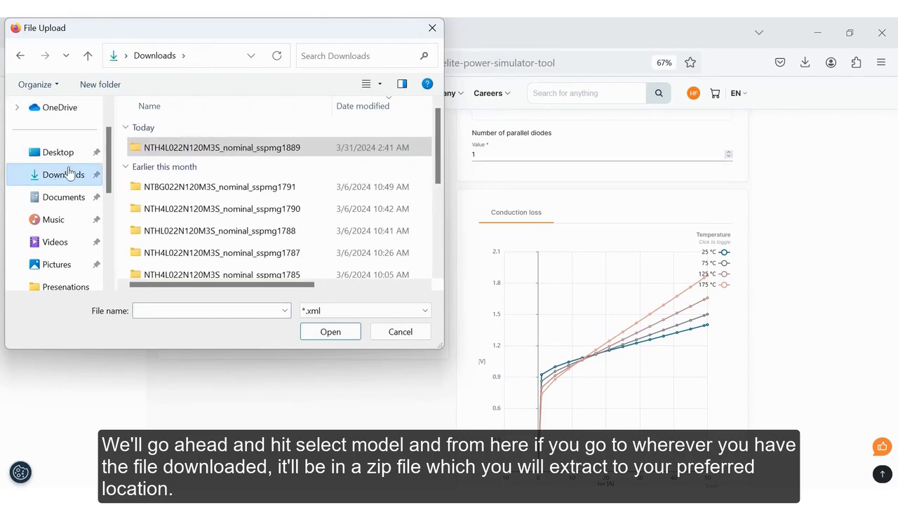
double_click(167, 148)
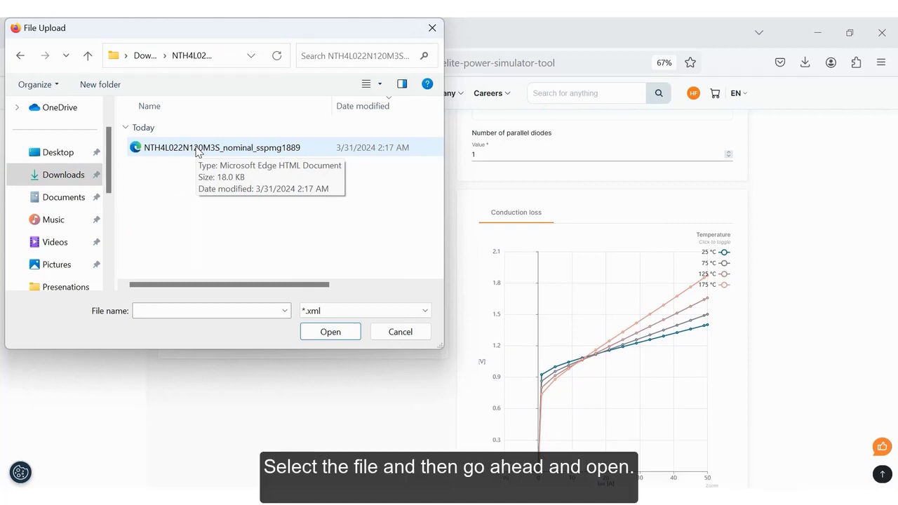
left_click(197, 150)
left_click(344, 335)
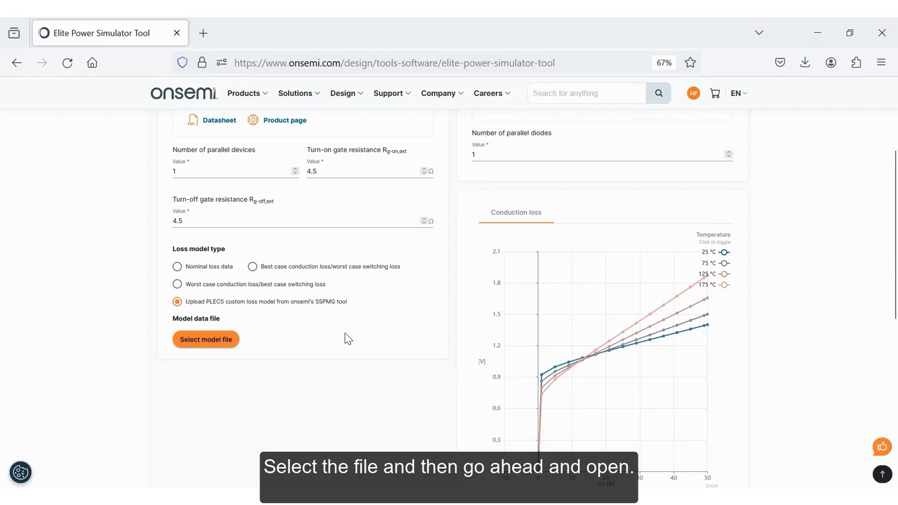
- Review the uploaded model's turn-on loss plot and table, and continue past the circuit parameters to the cooling settings
scroll(455, 351, "down", 5)
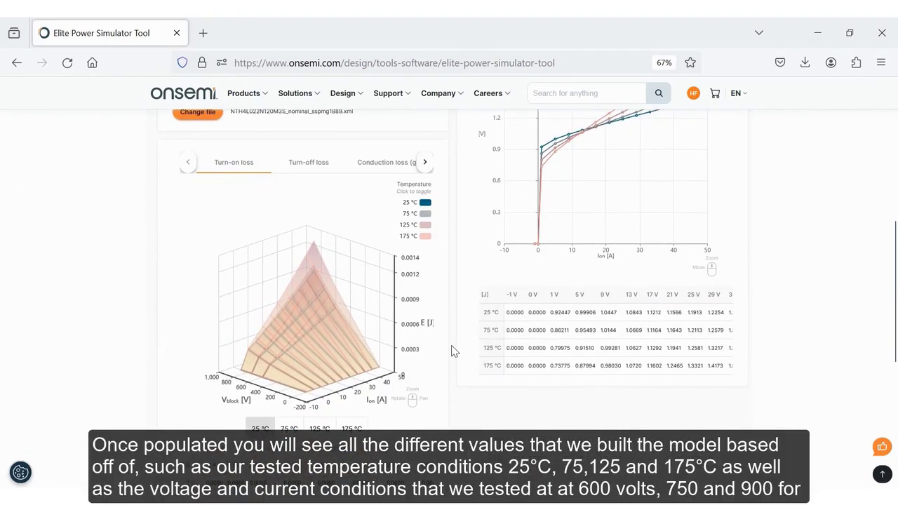
scroll(454, 351, "down", 1)
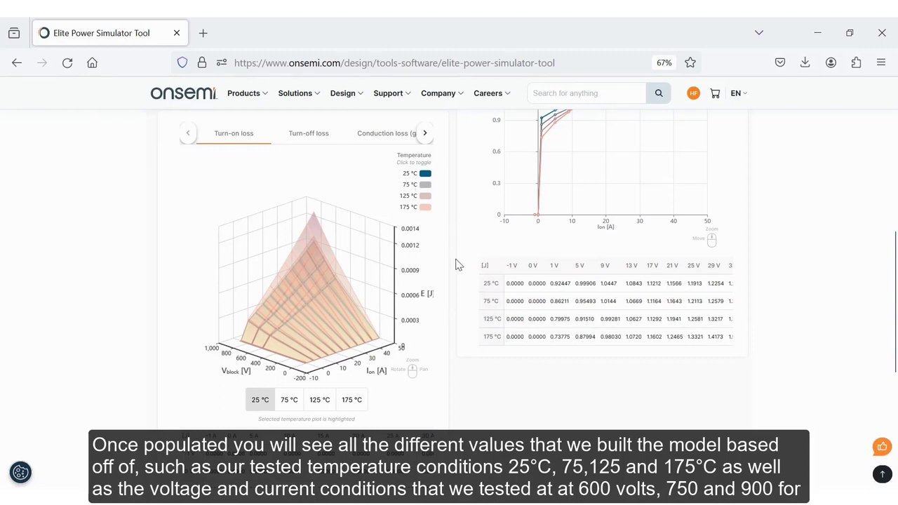
scroll(457, 265, "down", 3)
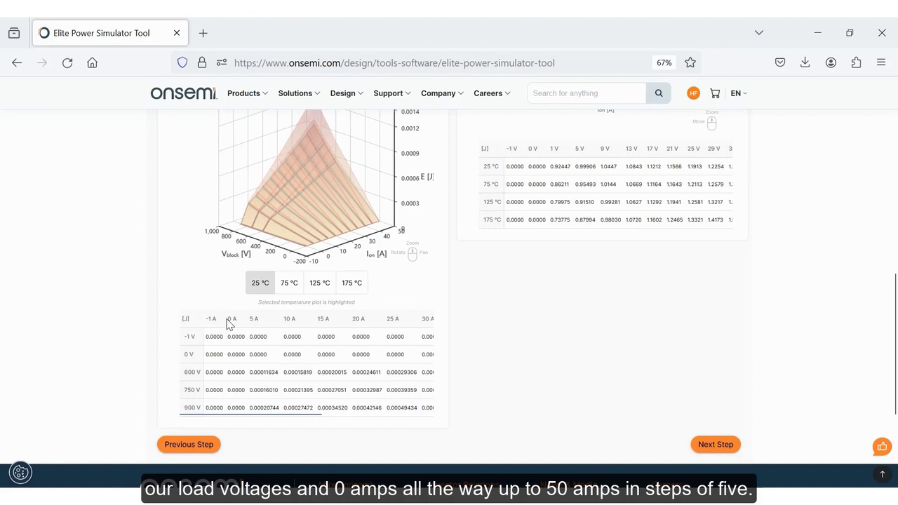
scroll(301, 324, "right", 3)
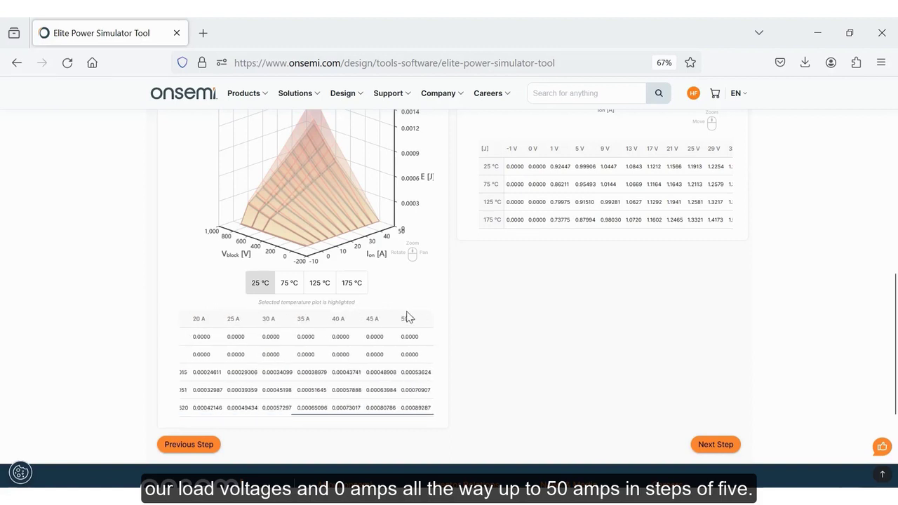
left_click(715, 444)
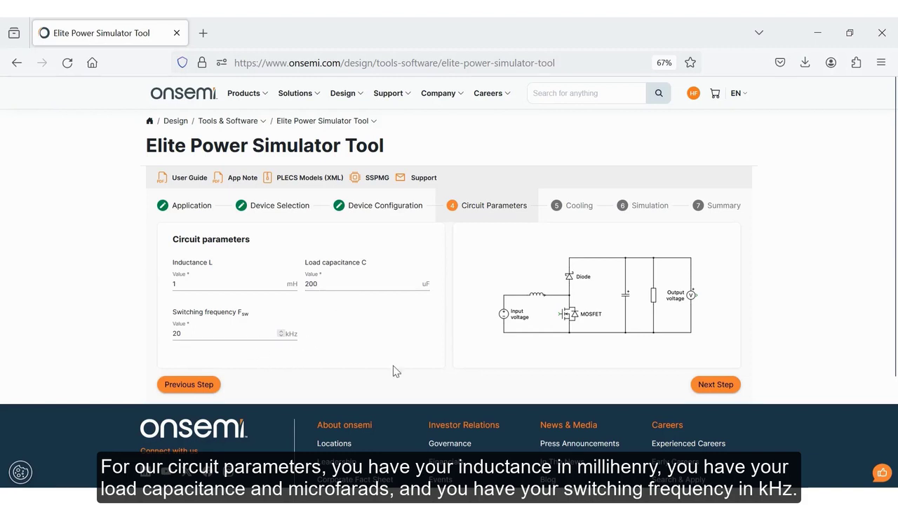
left_click(722, 385)
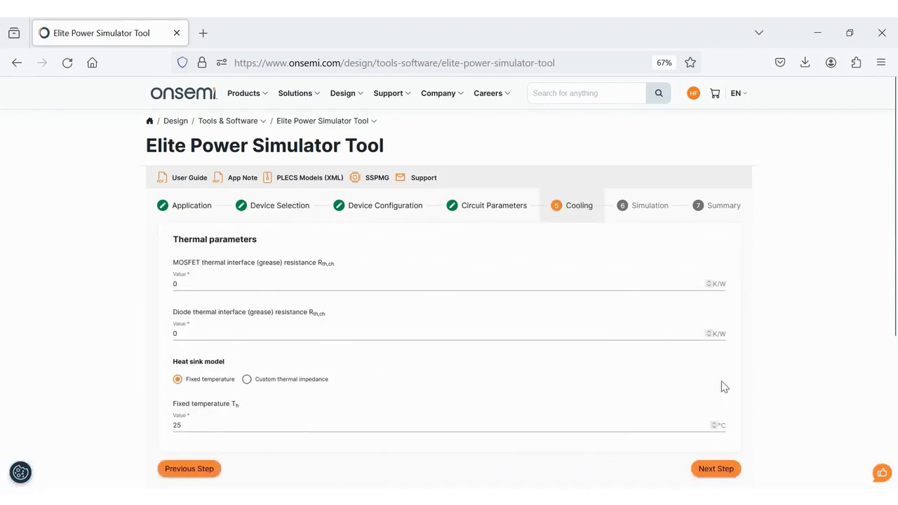
- Try the custom thermal impedance heat sink model and look through its Foster chain settings and impedance diagram
scroll(768, 349, "down", 1)
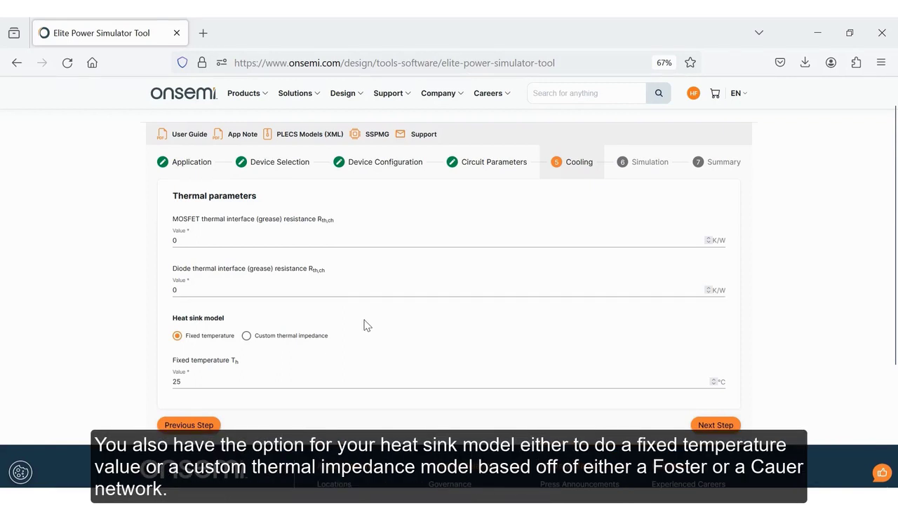
left_click(246, 336)
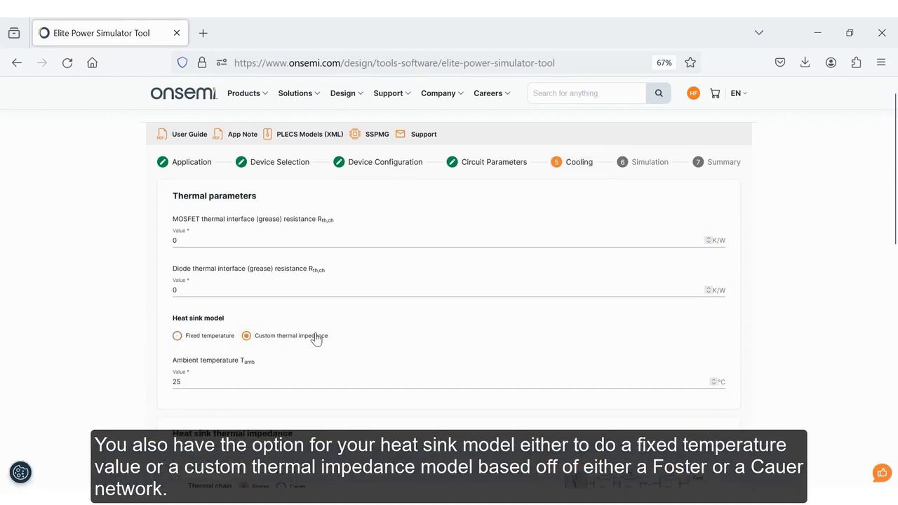
scroll(429, 349, "down", 4)
scroll(432, 348, "down", 3)
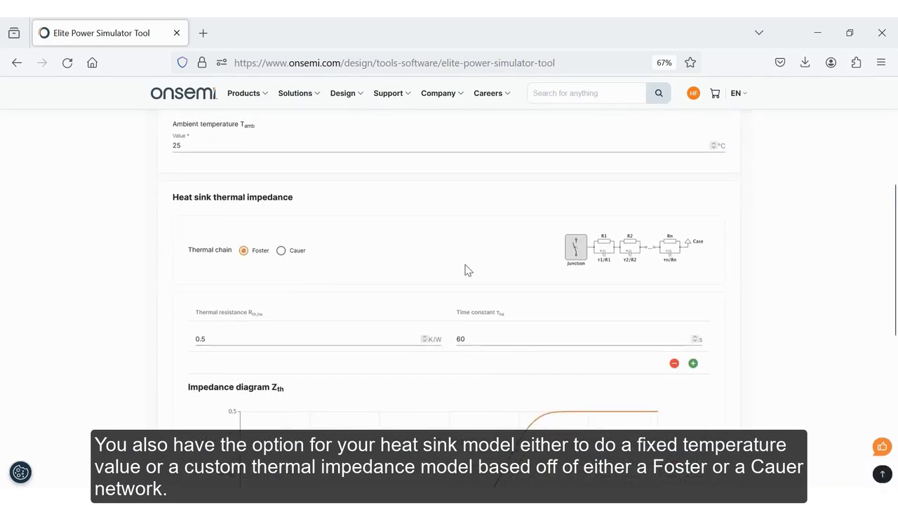
scroll(467, 270, "down", 6)
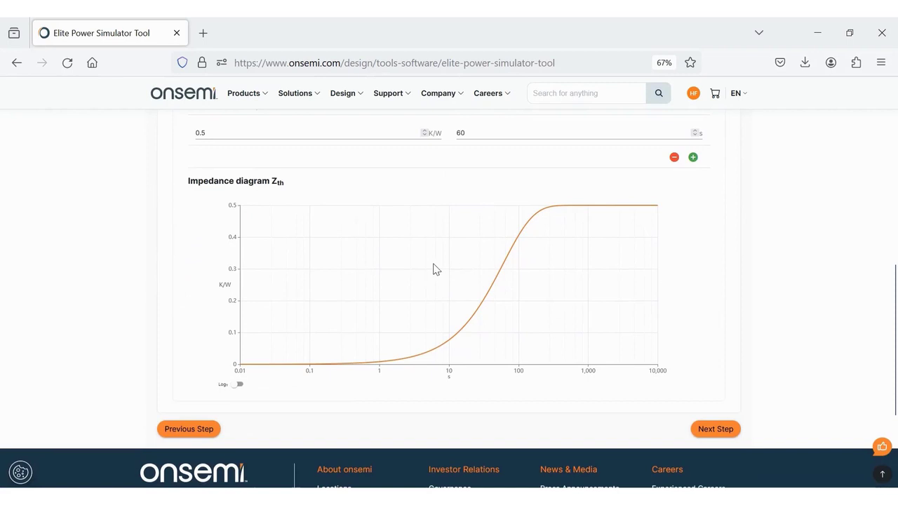
scroll(434, 269, "up", 9)
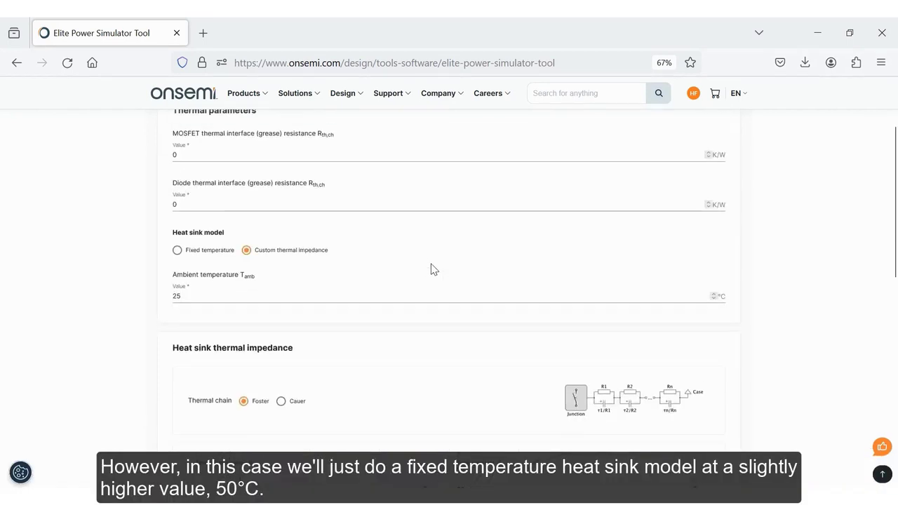
- Use a fixed-temperature heat sink model and set the heat sink temperature to 50 °C
left_click(177, 251)
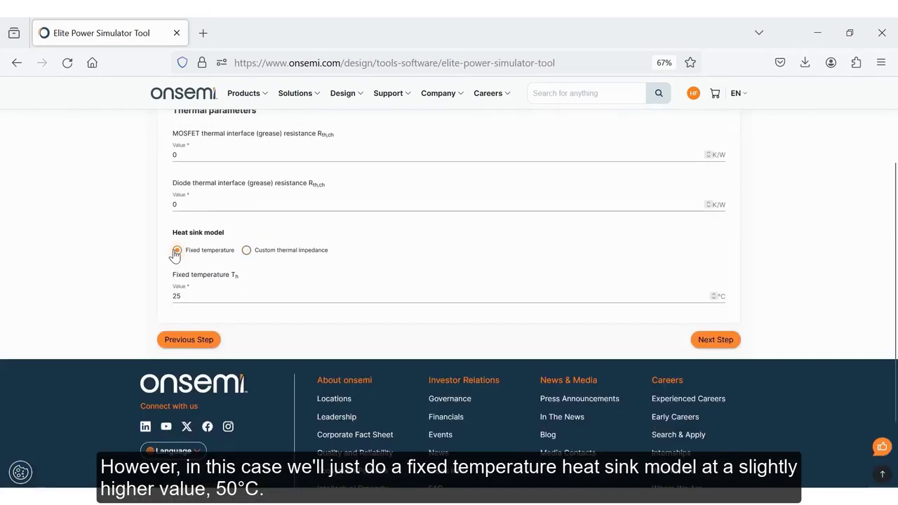
left_click(212, 296)
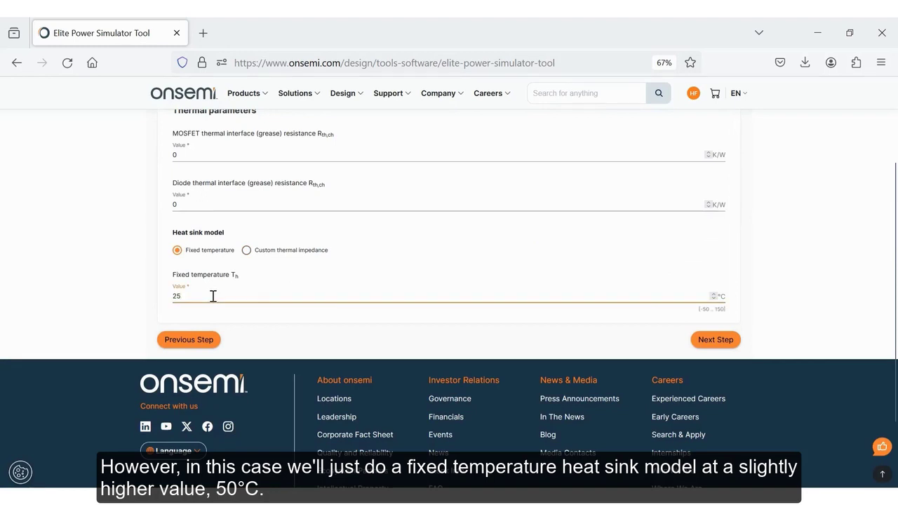
key("BackSpace")
key("BackSpace")
type("50")
- Proceed to the simulation stage and run the boost converter simulation
left_click(702, 341)
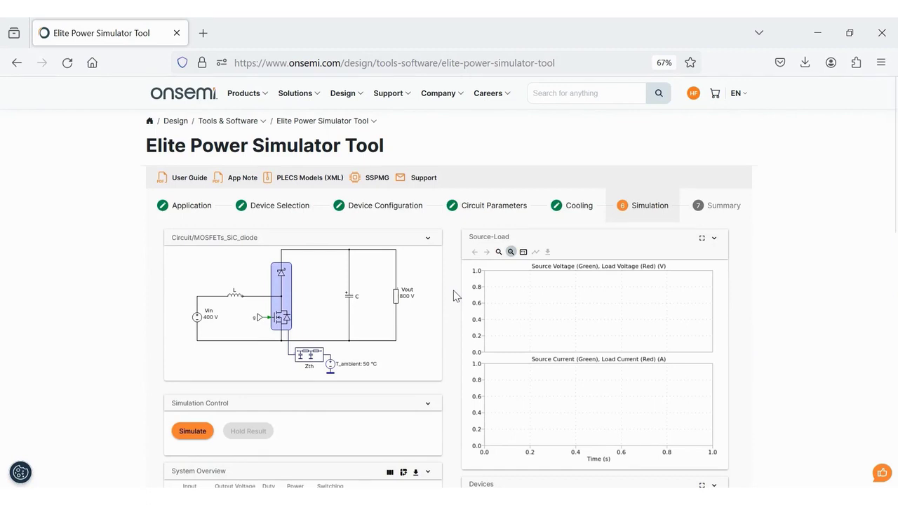
scroll(453, 295, "down", 1)
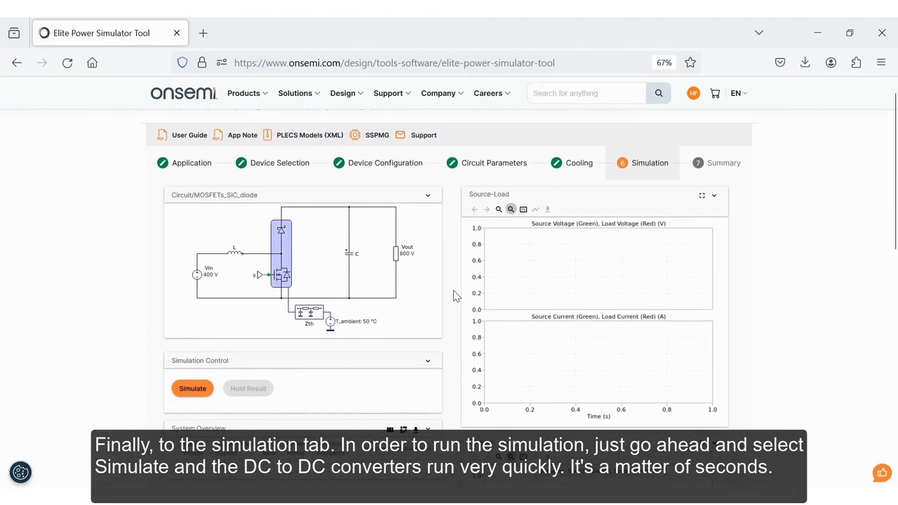
left_click(199, 390)
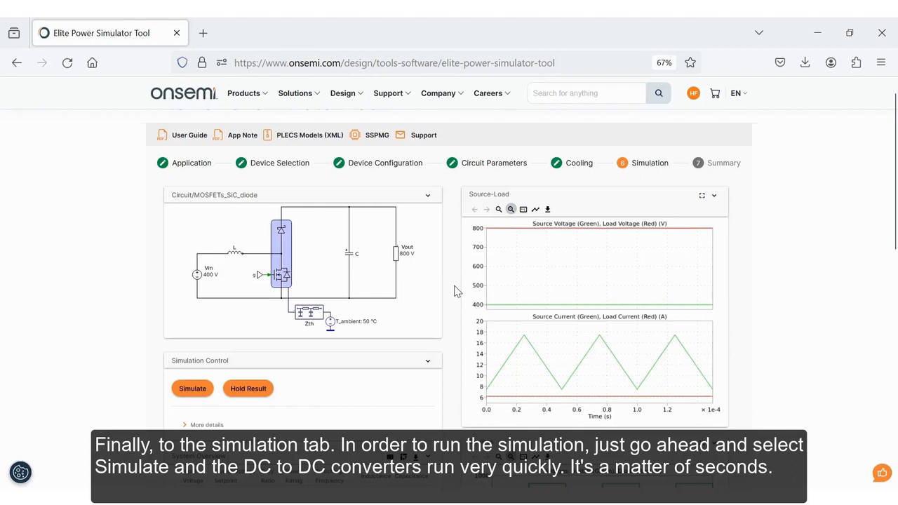
- Examine the simulation's source, load and device waveforms, junction temperatures, losses overview, efficiency and switch losses breakdown
scroll(455, 291, "down", 1)
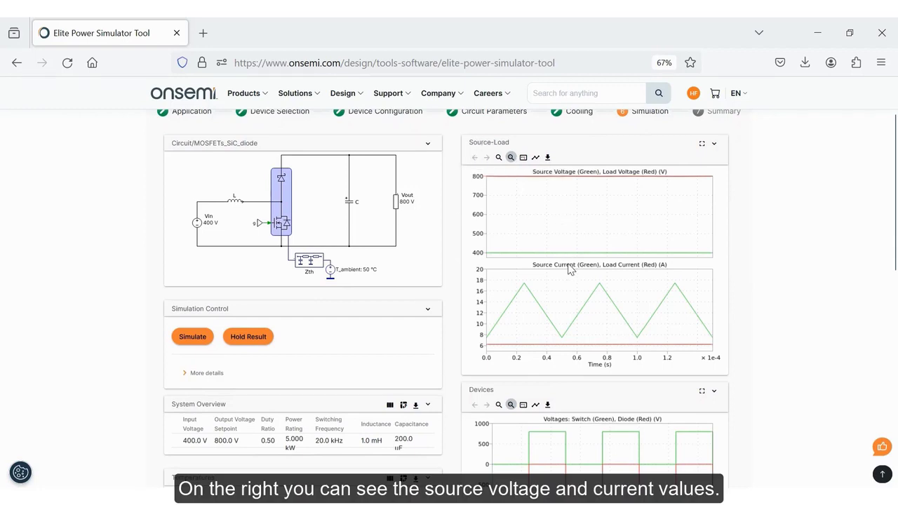
scroll(567, 268, "down", 5)
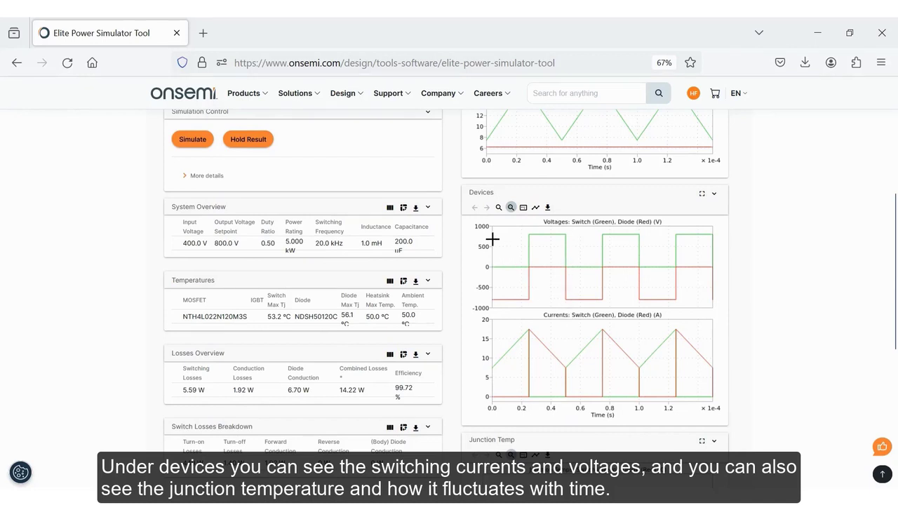
scroll(463, 212, "down", 5)
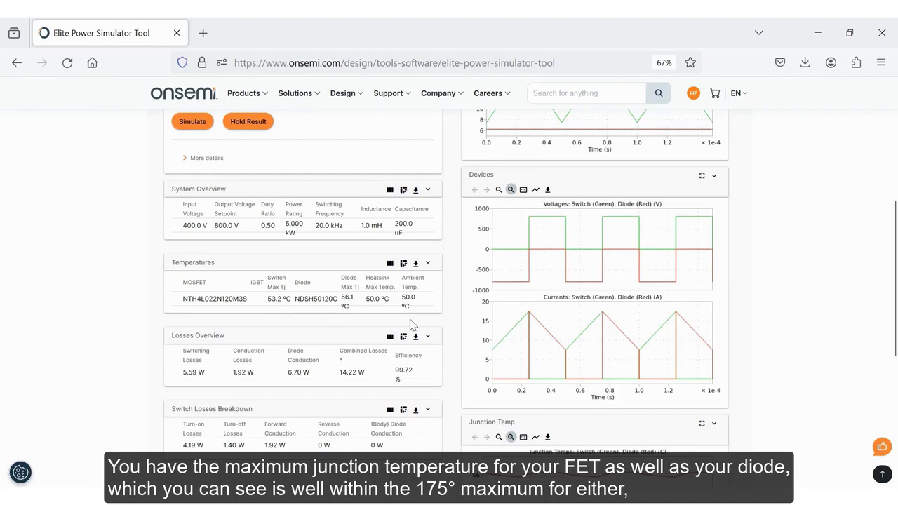
scroll(453, 337, "down", 2)
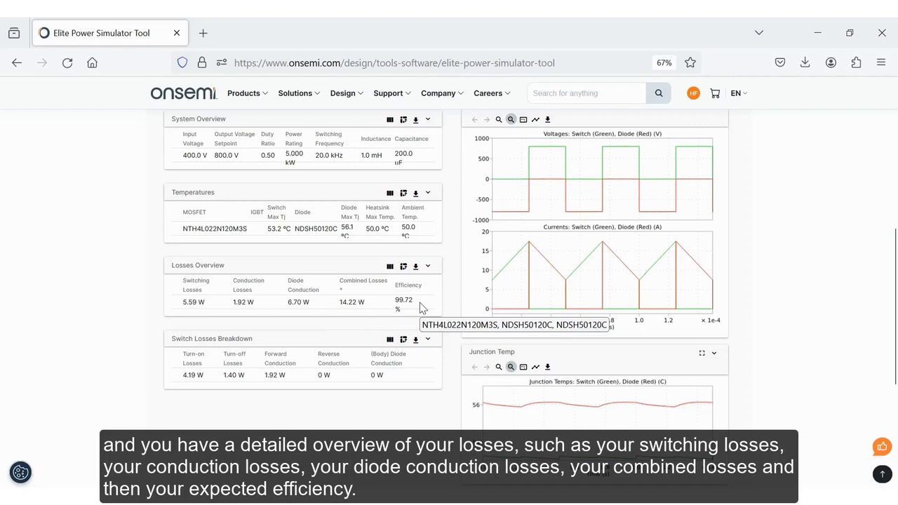
scroll(450, 316, "down", 1)
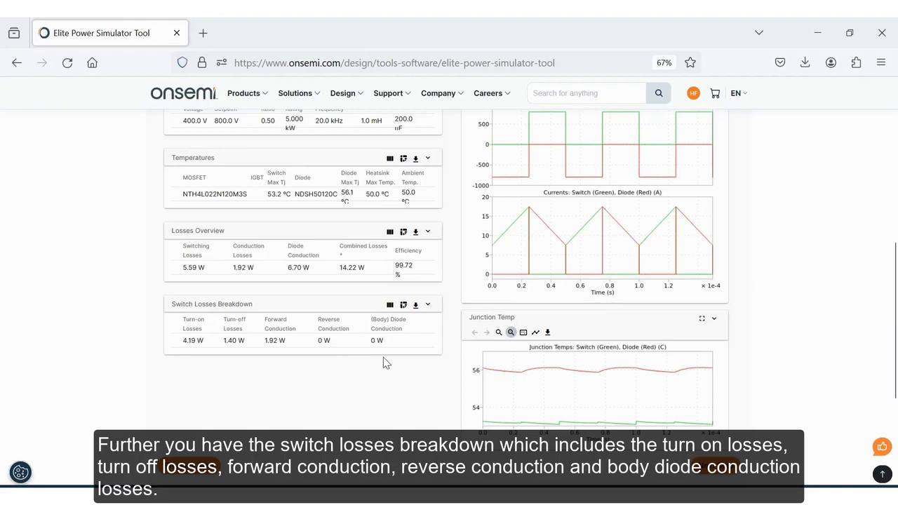
scroll(447, 357, "down", 2)
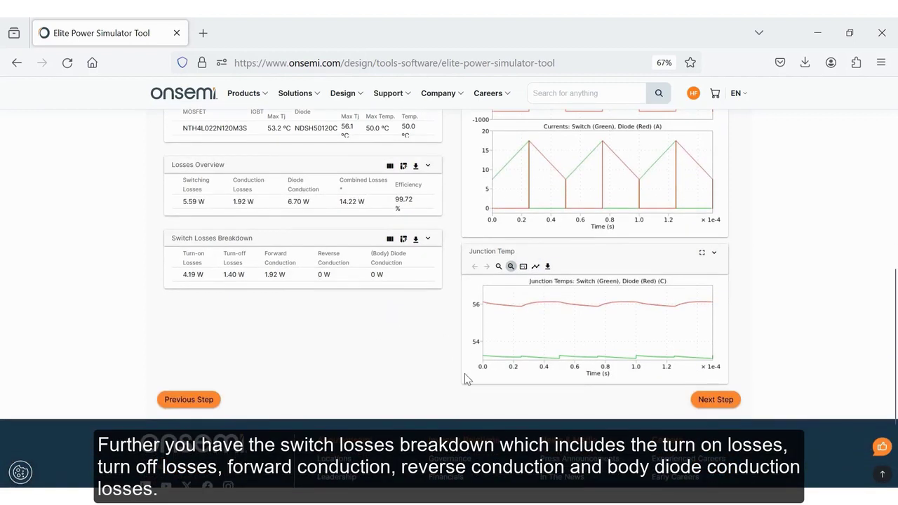
scroll(456, 358, "up", 4)
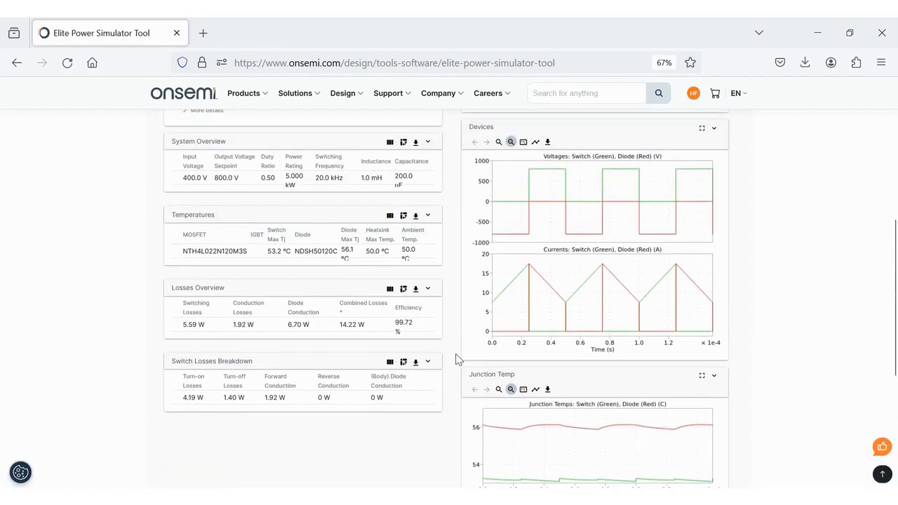
scroll(457, 359, "up", 10)
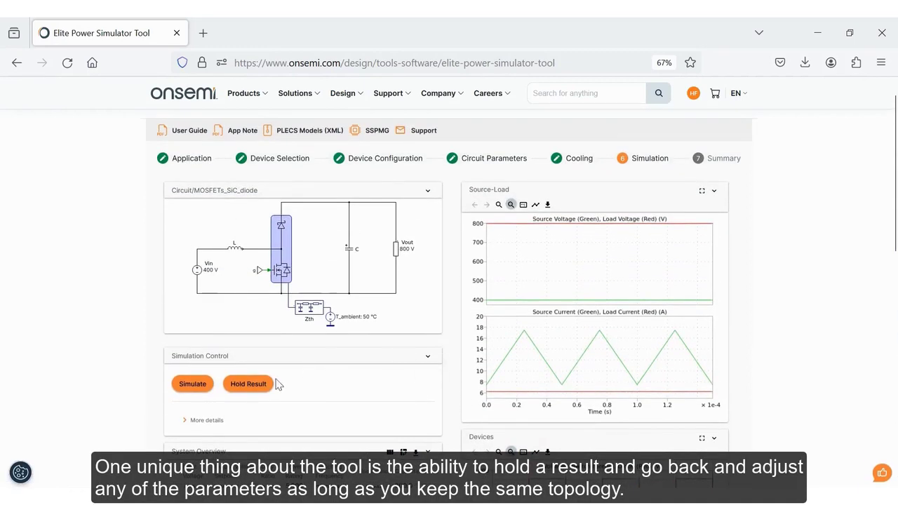
- Hold the simulation result for comparison, and set the switching frequency in the circuit parameters to 40 kHz
left_click(246, 385)
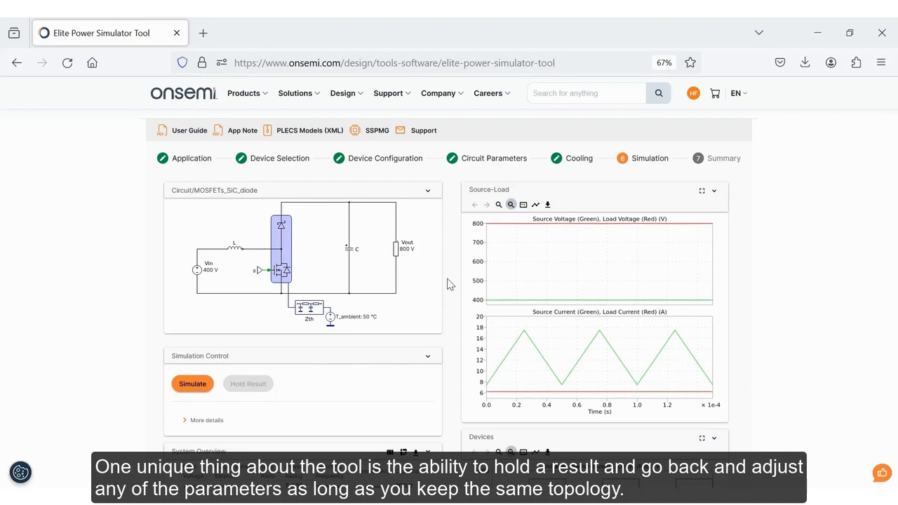
left_click(282, 162)
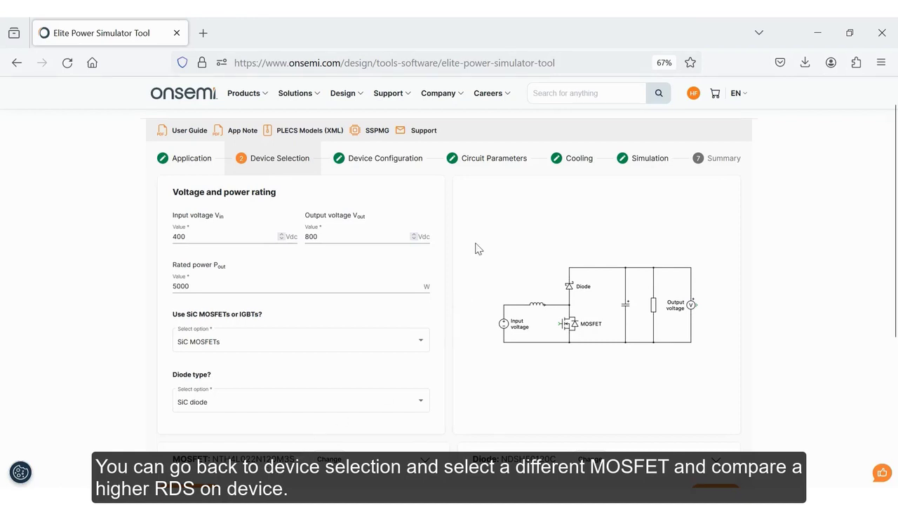
left_click(500, 167)
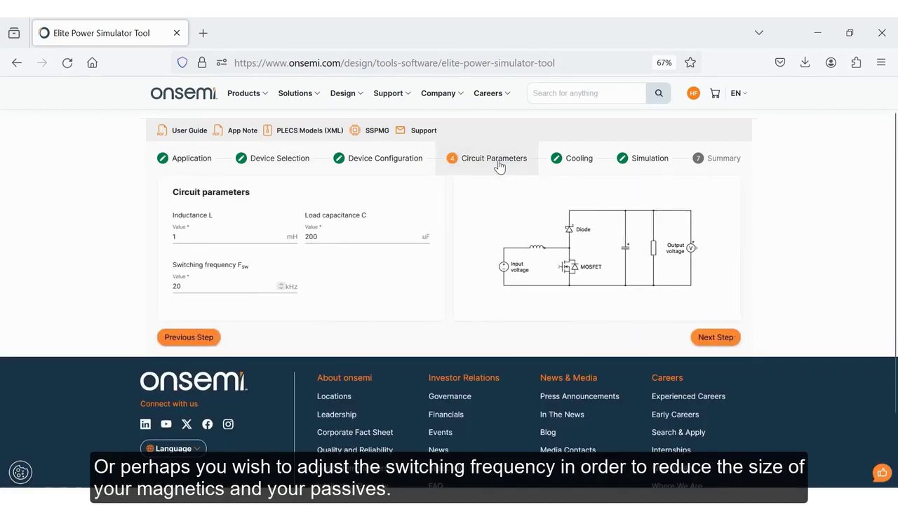
double_click(249, 287)
type("40")
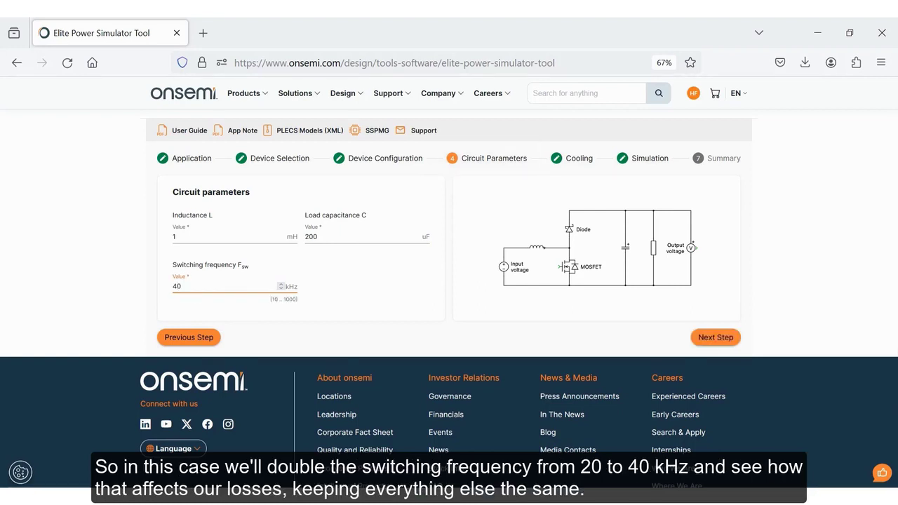
- Apply the 40 kHz switching frequency, keep the cooling settings, and rerun the boost converter simulation
left_click(445, 274)
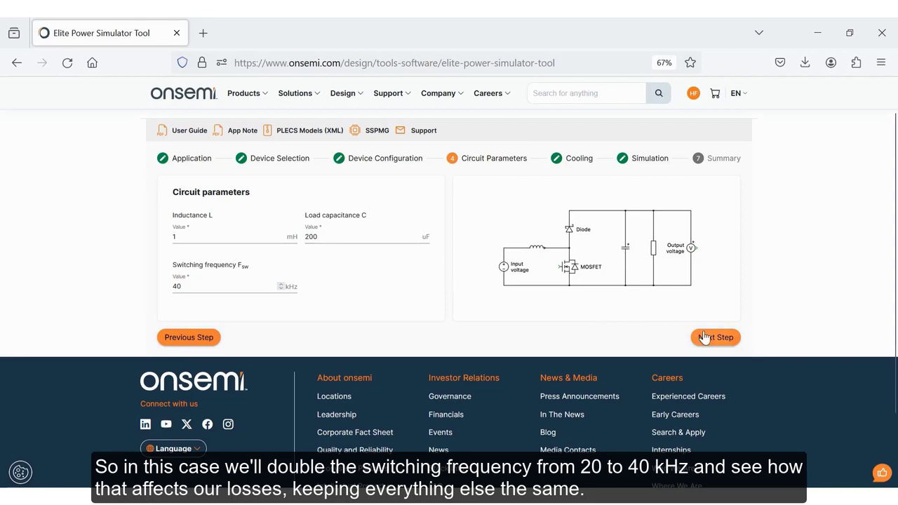
left_click(710, 337)
left_click(715, 423)
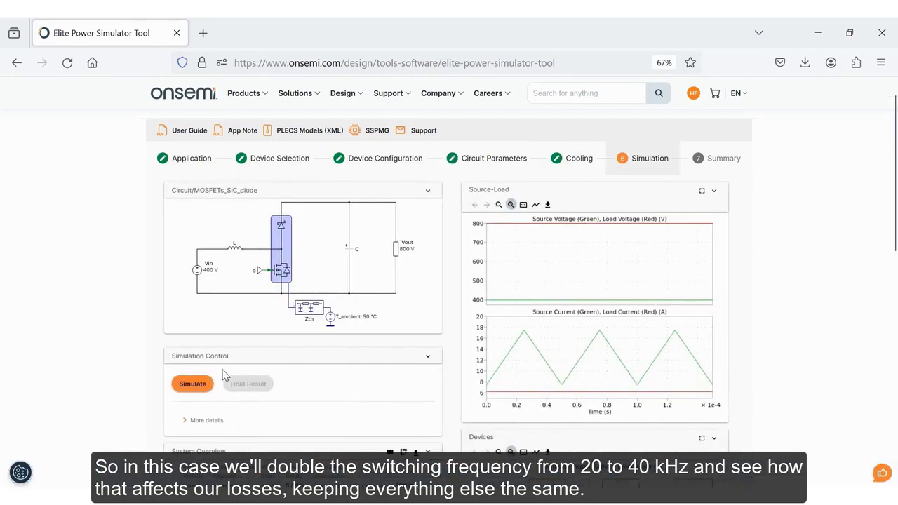
left_click(194, 385)
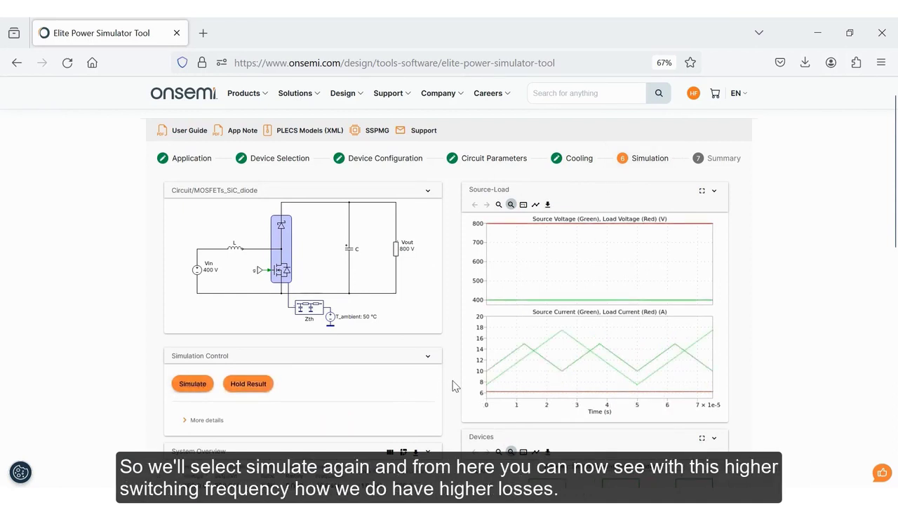
- Compare the temperatures, losses overview, efficiency, switch losses breakdown and traces of the 40 kHz and 20 kHz runs
scroll(452, 386, "down", 3)
scroll(453, 386, "down", 5)
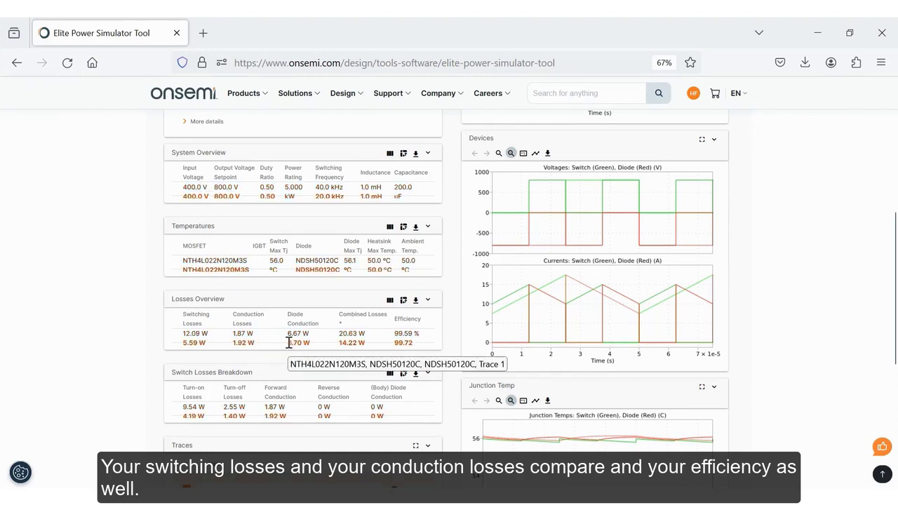
scroll(461, 355, "down", 3)
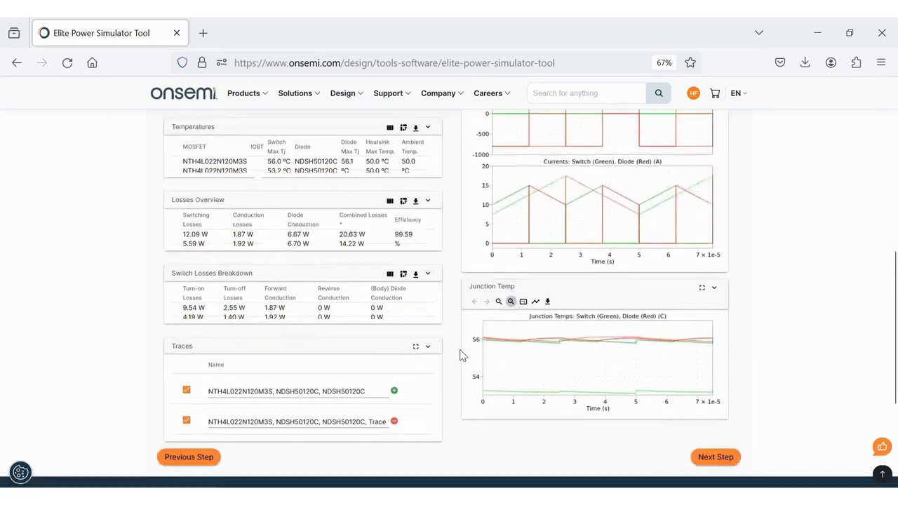
scroll(461, 356, "down", 2)
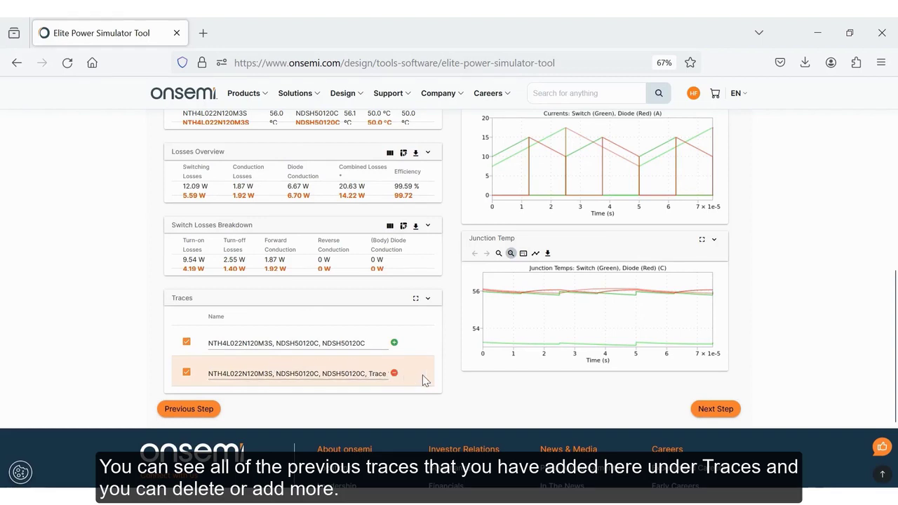
- Proceed to the summary and review the parameter table comparing the two simulation runs
left_click(714, 409)
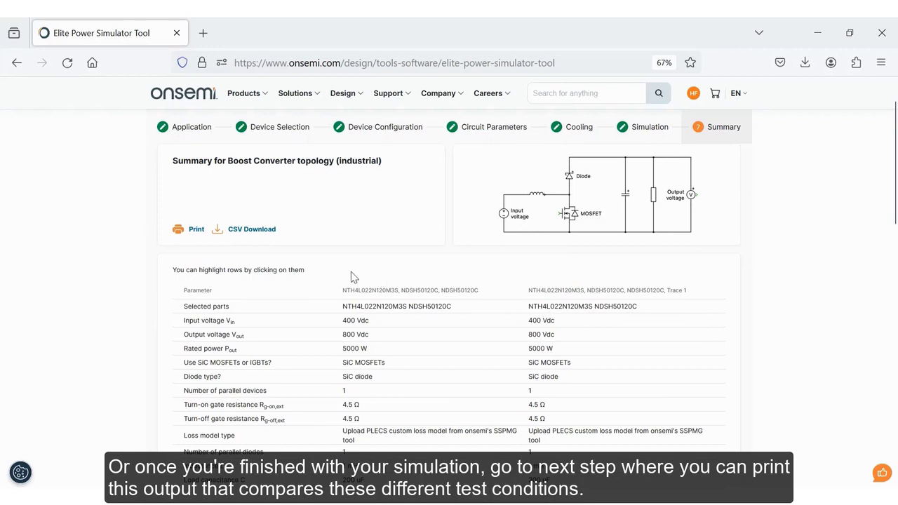
scroll(351, 271, "down", 2)
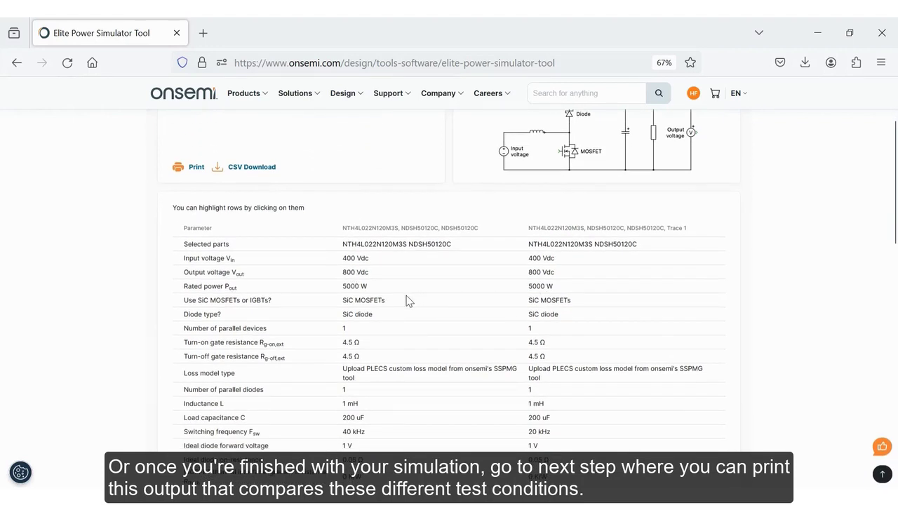
scroll(453, 312, "up", 4)
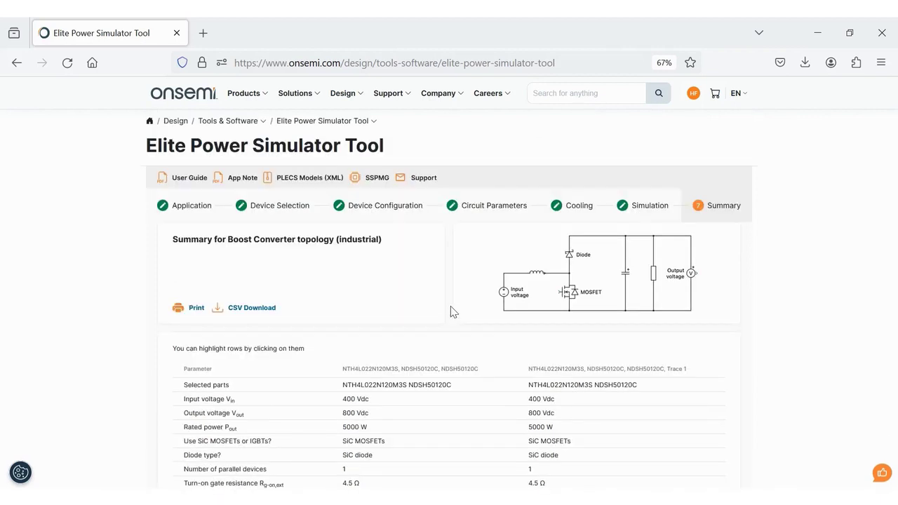